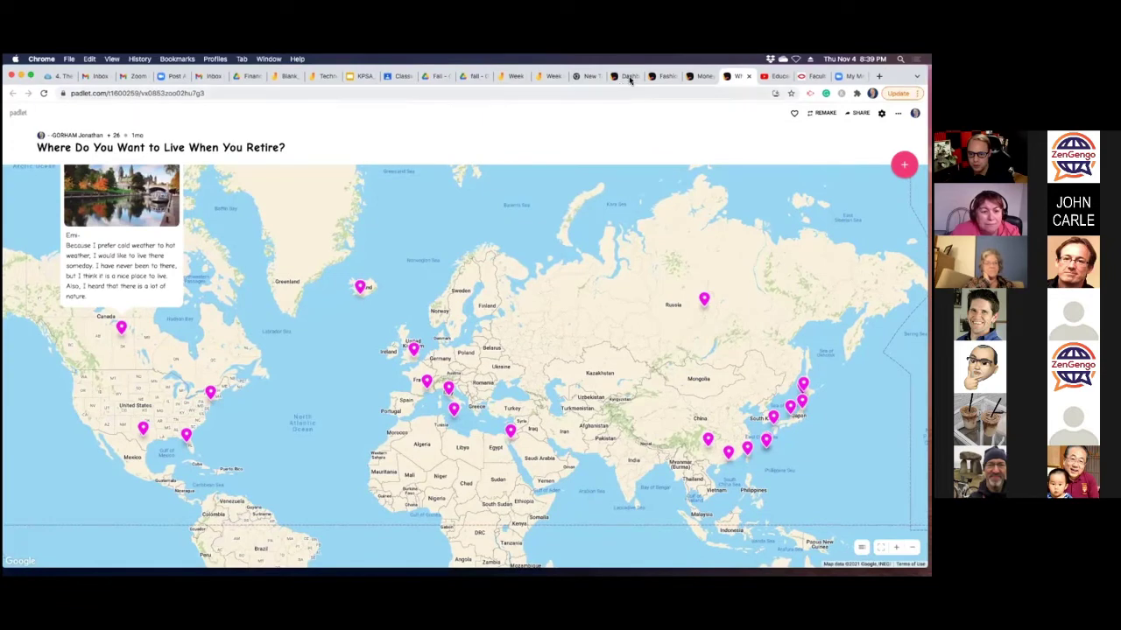
# Step: From the Padlet dashboard, start a new padlet to see the seven format choices
pyautogui.click(626, 76)
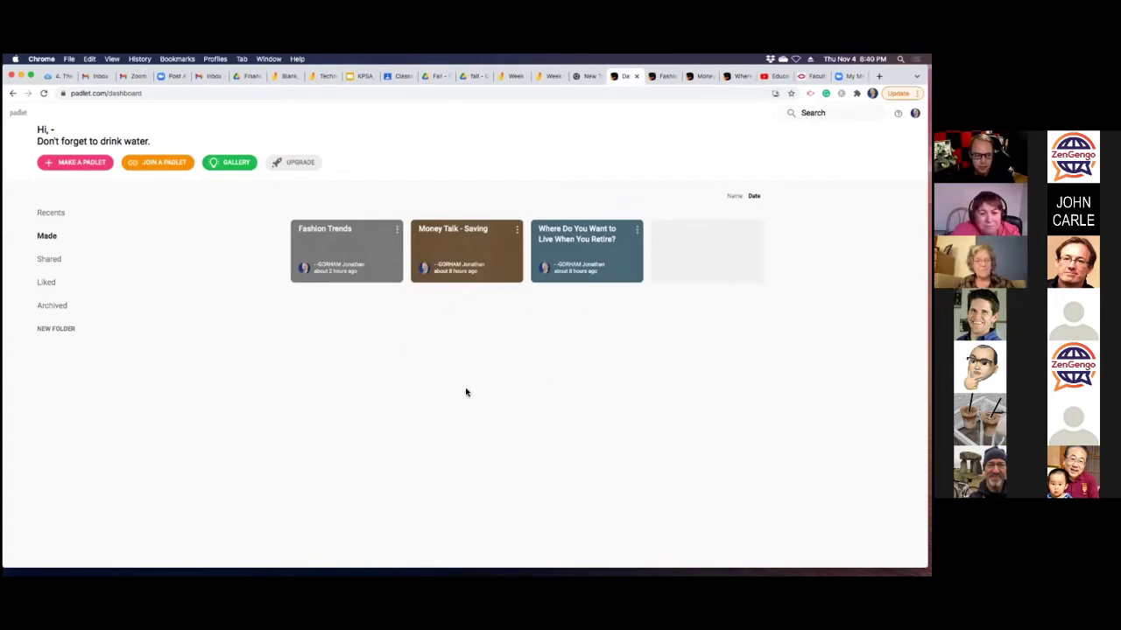
pyautogui.click(70, 168)
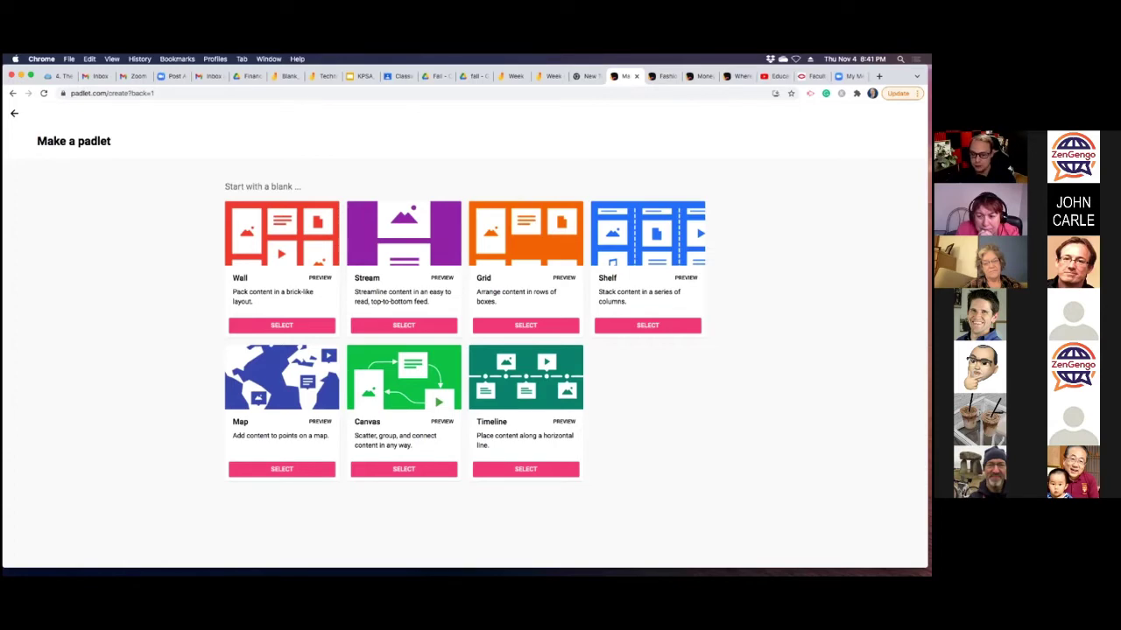
# Step: Flip through the Fashion Trends and Money Talk padlets, ending on the retirement map padlet
pyautogui.click(661, 78)
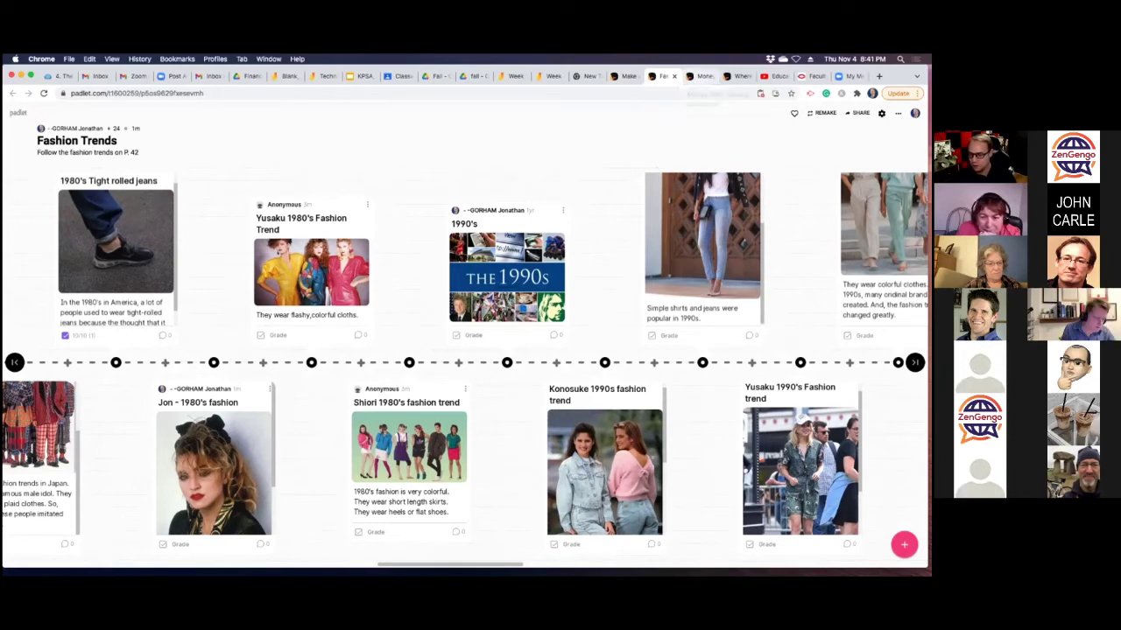
pyautogui.click(700, 78)
pyautogui.click(731, 78)
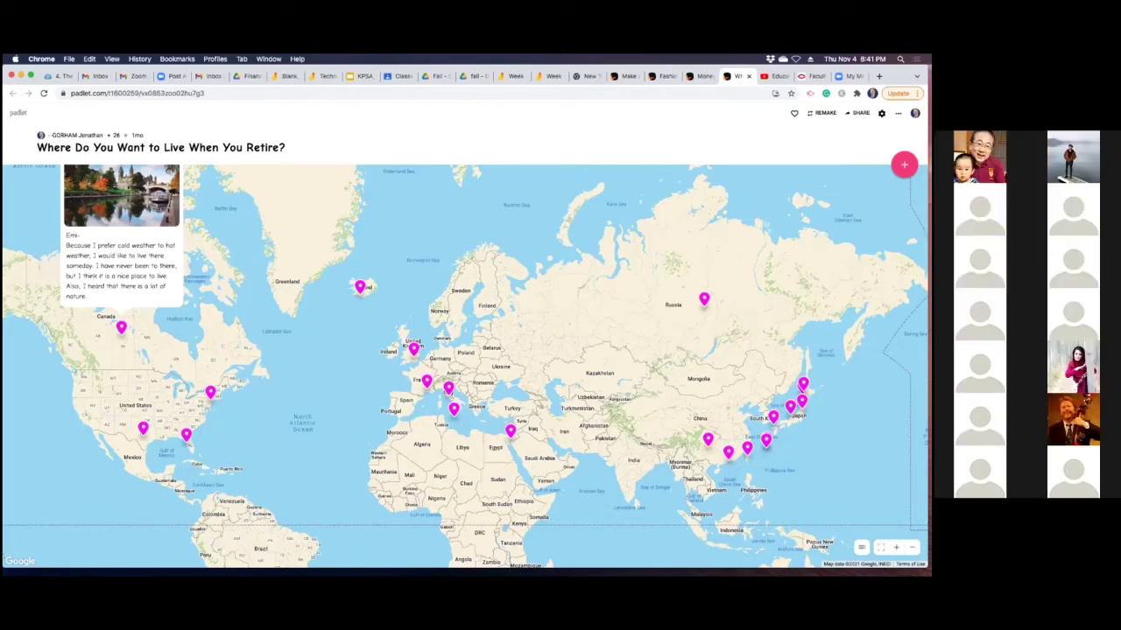
# Step: Draft a map post located at Orlando, FL, USA and search online images of Orlando
pyautogui.press('c')
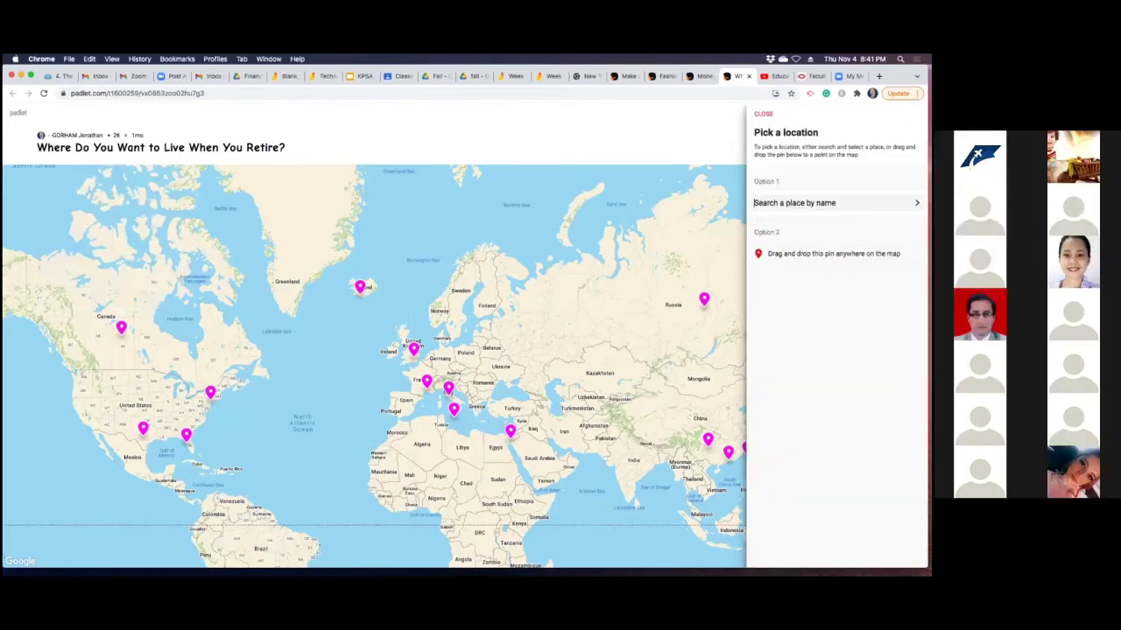
pyautogui.press('Escape')
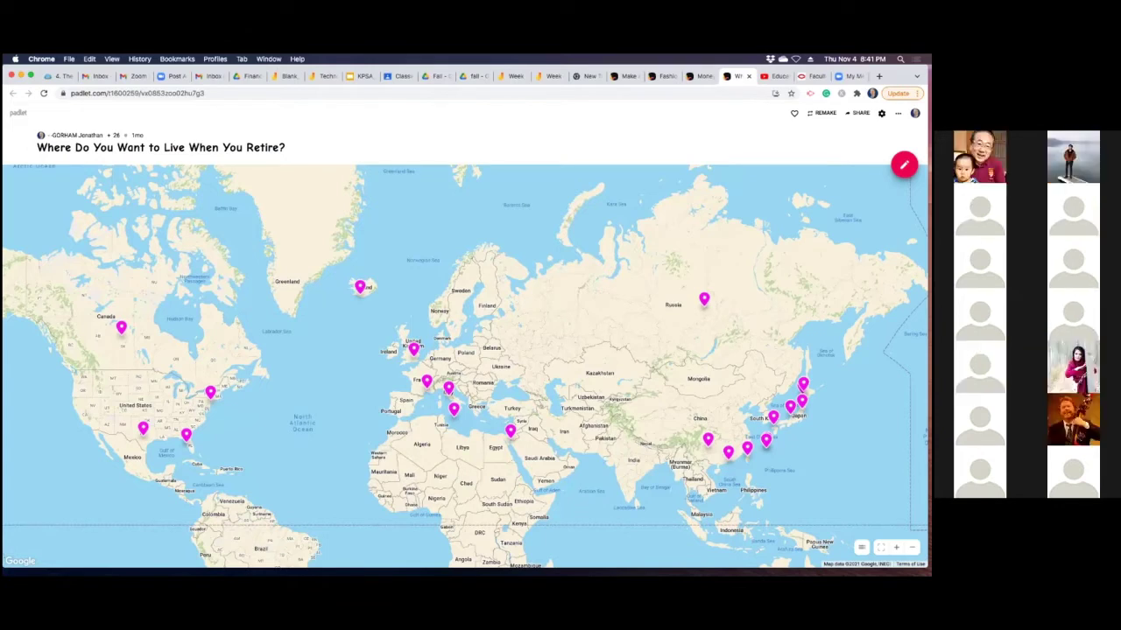
pyautogui.click(904, 165)
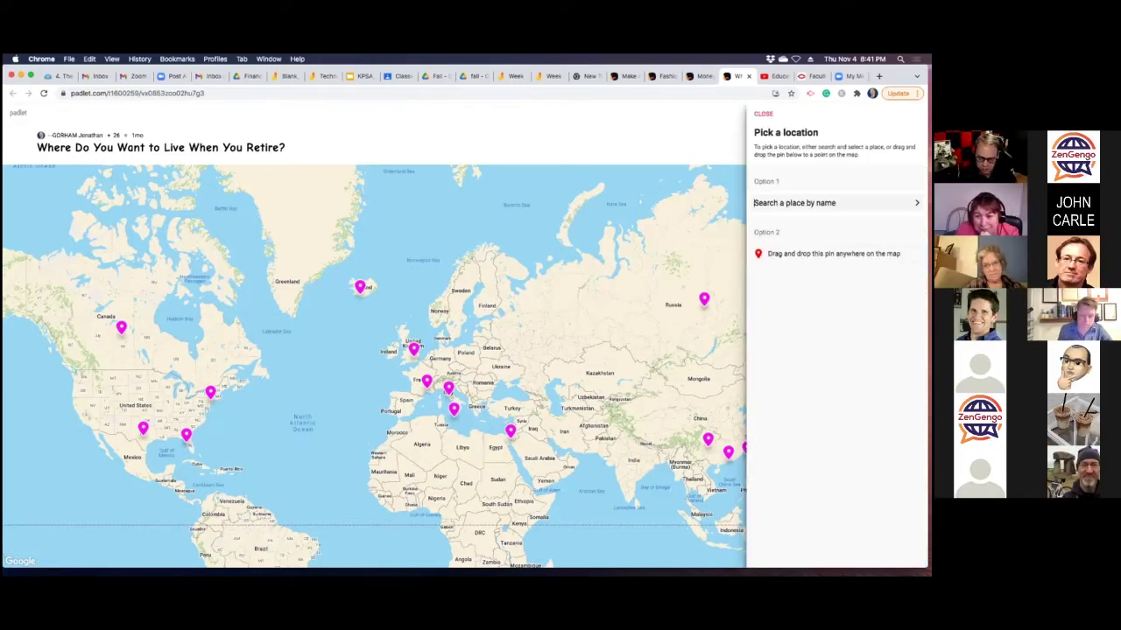
pyautogui.write('ora')
pyautogui.press('BackSpace')
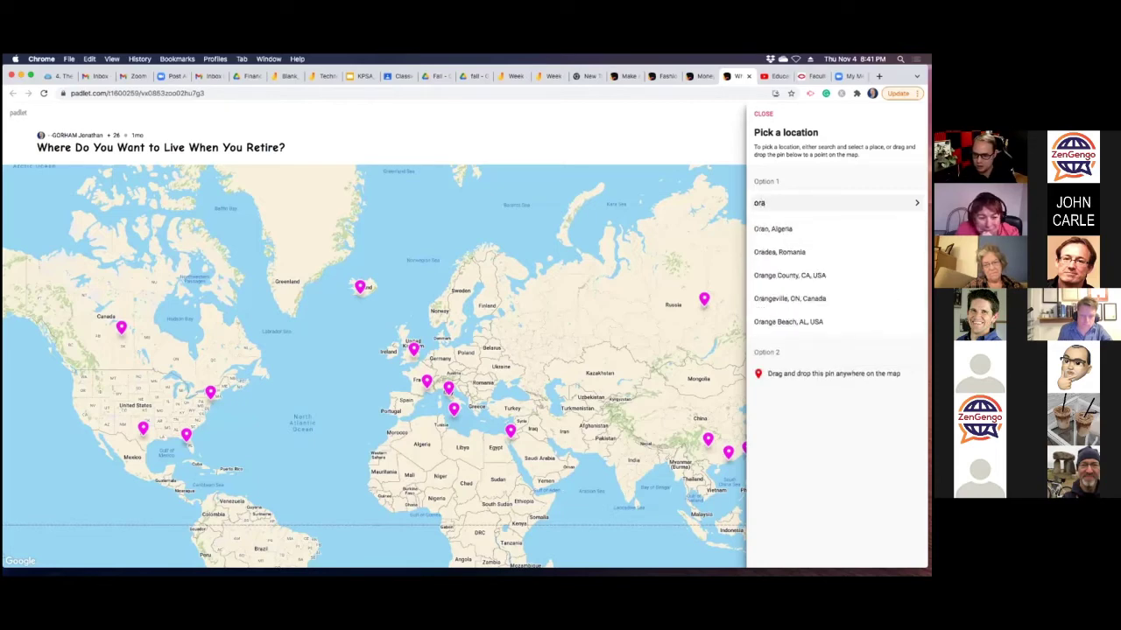
pyautogui.write('lan')
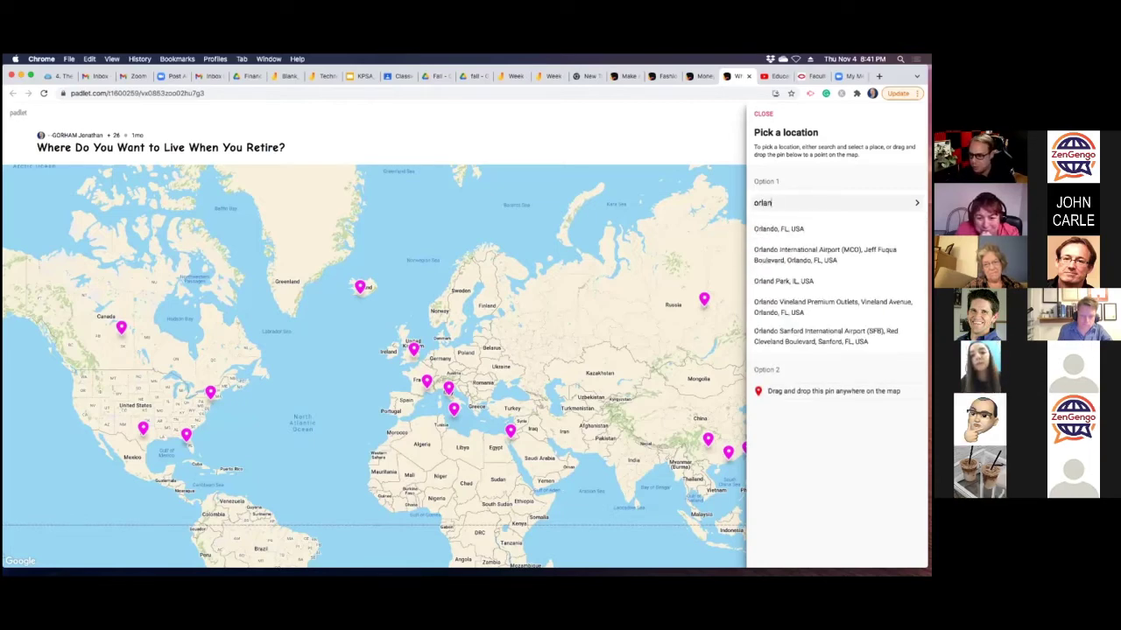
pyautogui.click(758, 230)
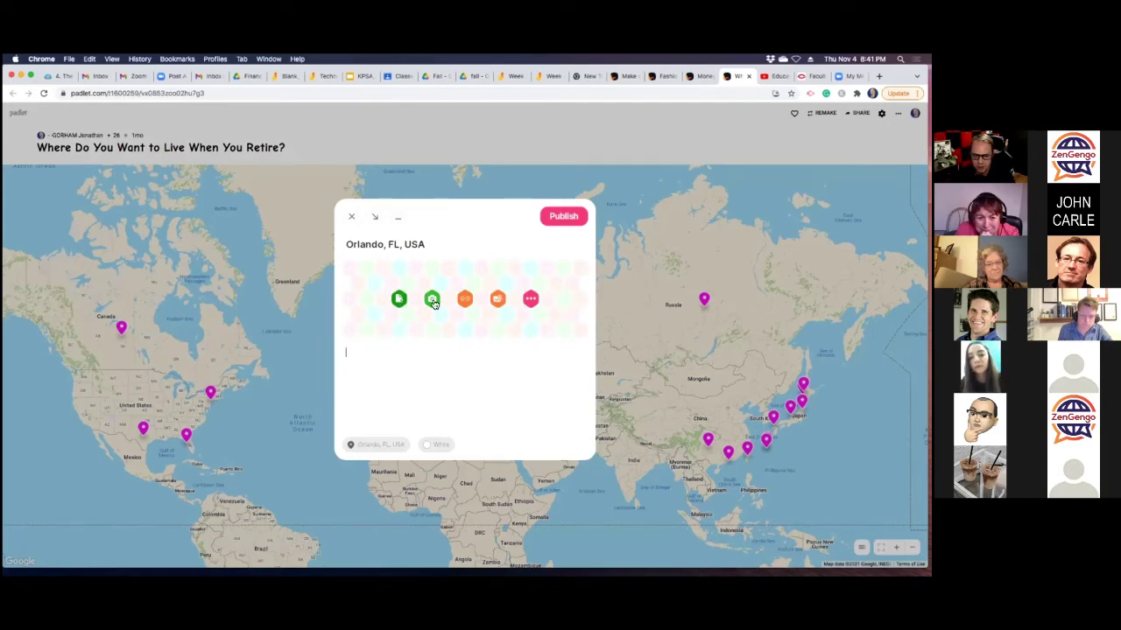
pyautogui.click(499, 303)
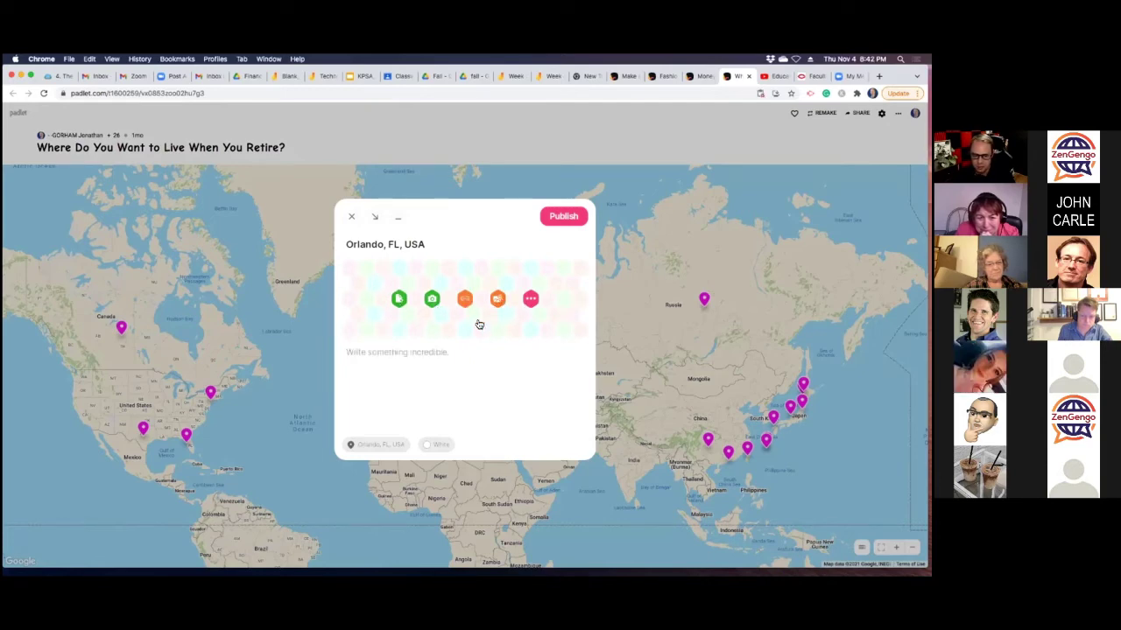
pyautogui.click(372, 224)
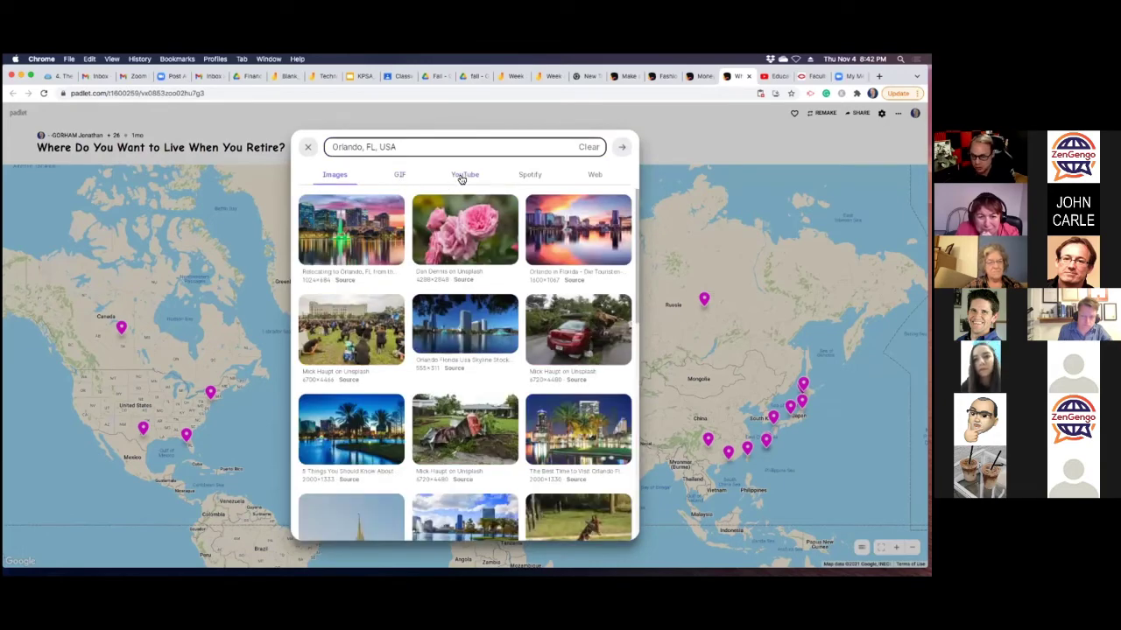
# Step: Attach the first Orlando skyline image, write a short body note, and publish the post
pyautogui.click(352, 263)
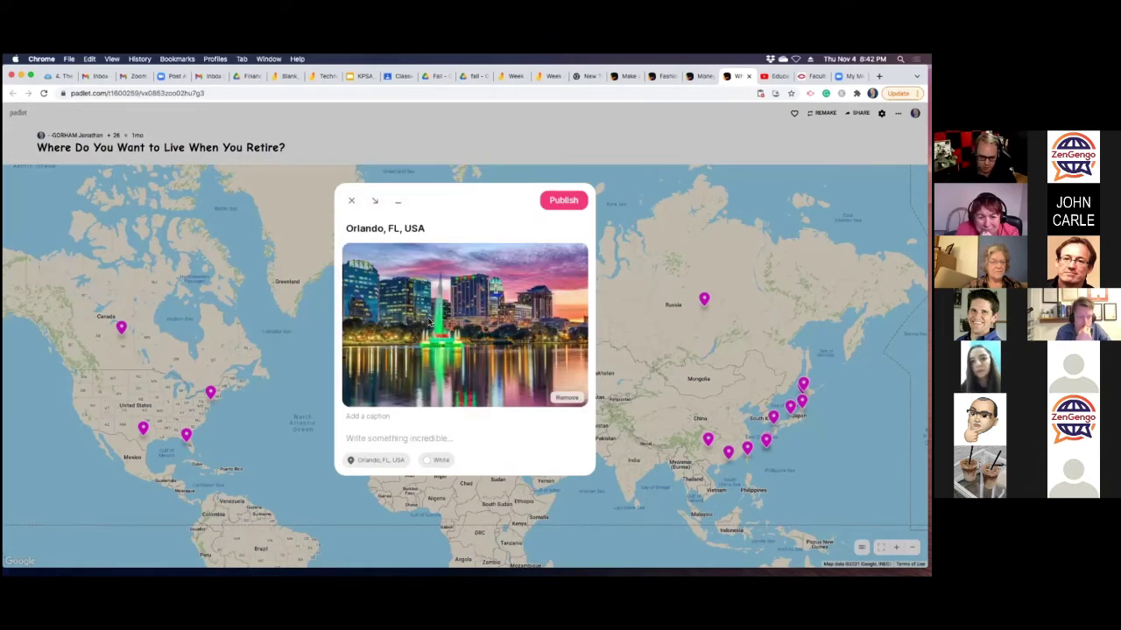
pyautogui.click(393, 437)
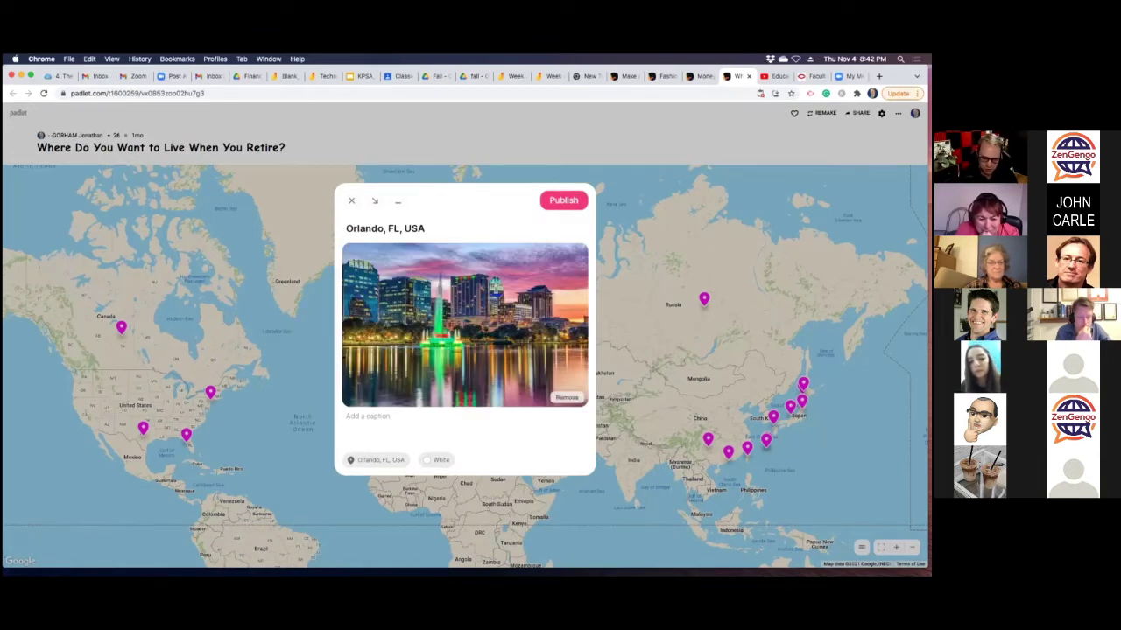
pyautogui.write('Jon This')
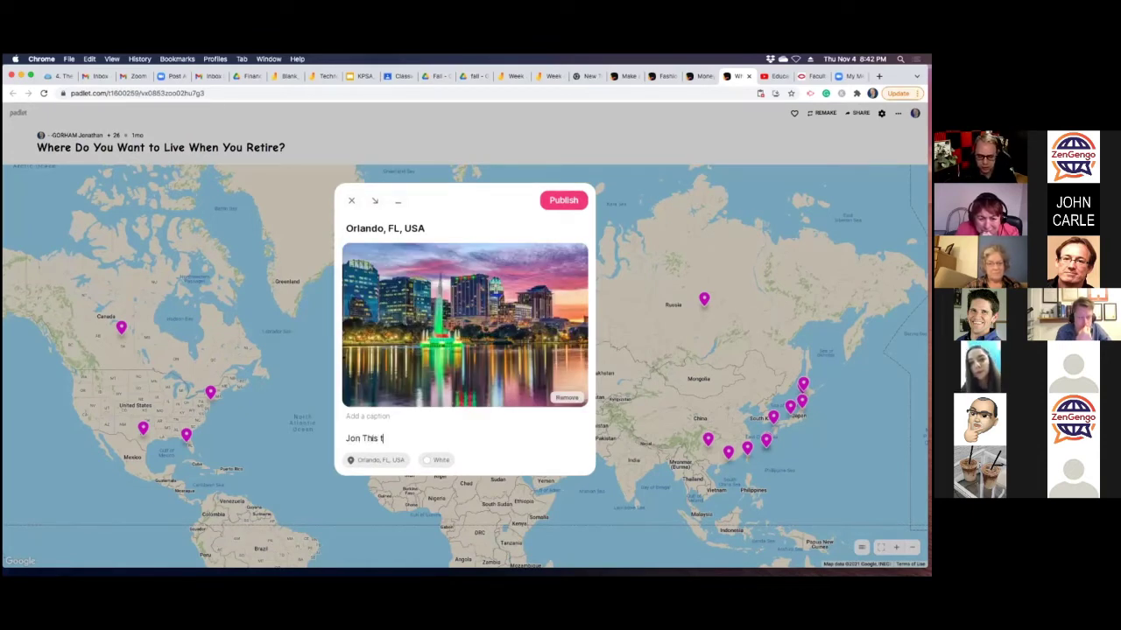
pyautogui.write(' wher')
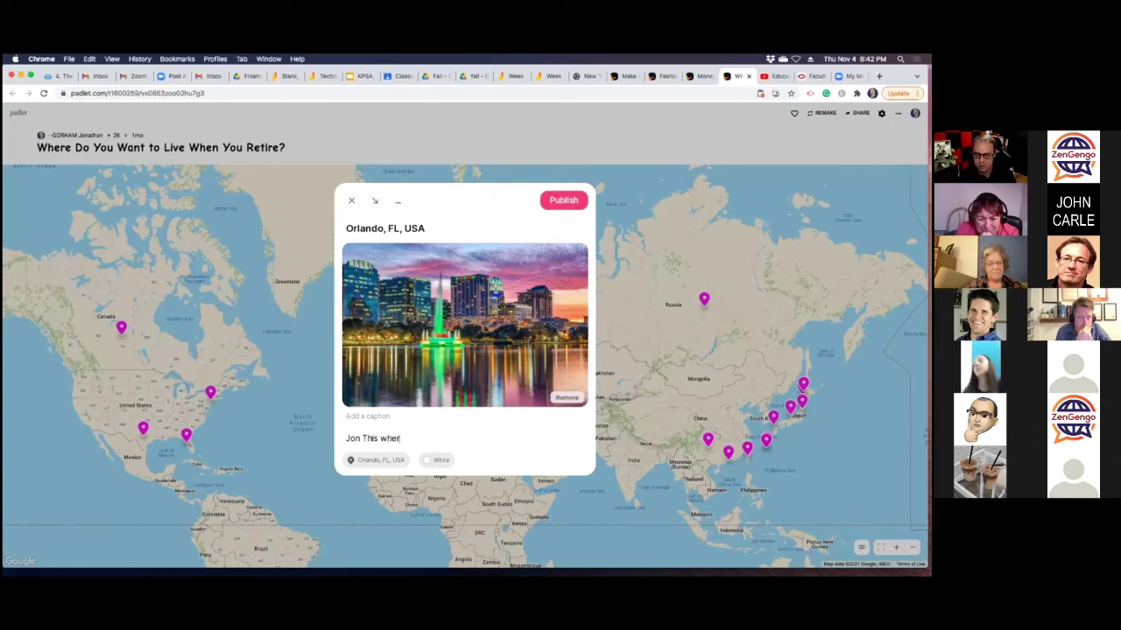
pyautogui.write('e type...')
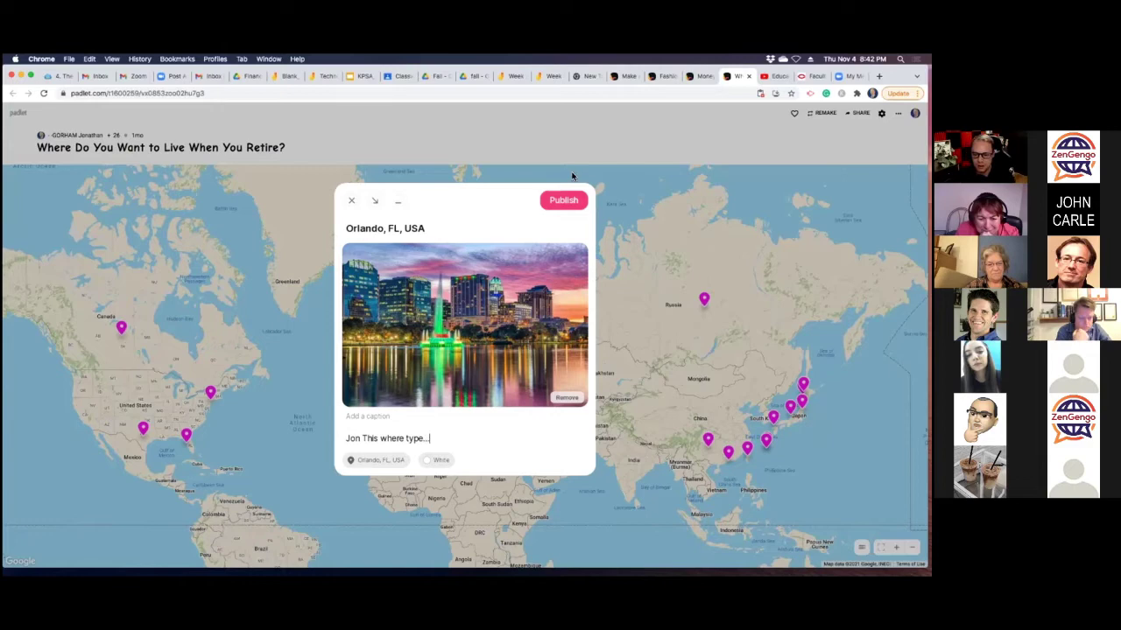
pyautogui.click(563, 201)
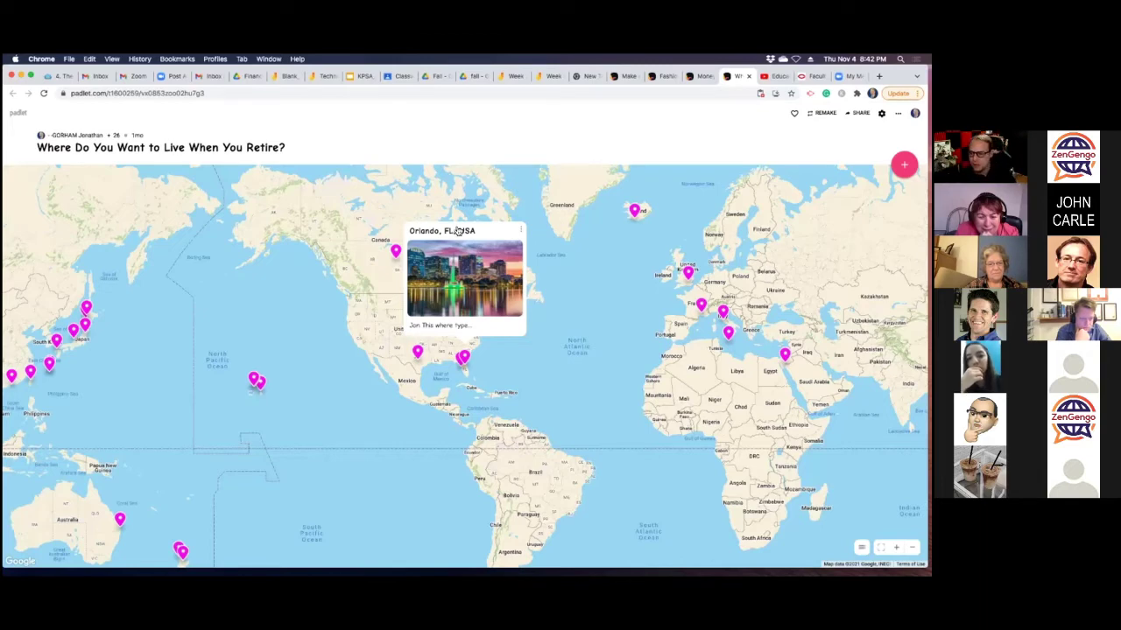
# Step: Copy the padlet's share link to the clipboard, then close the share panel and post preview
pyautogui.click(858, 113)
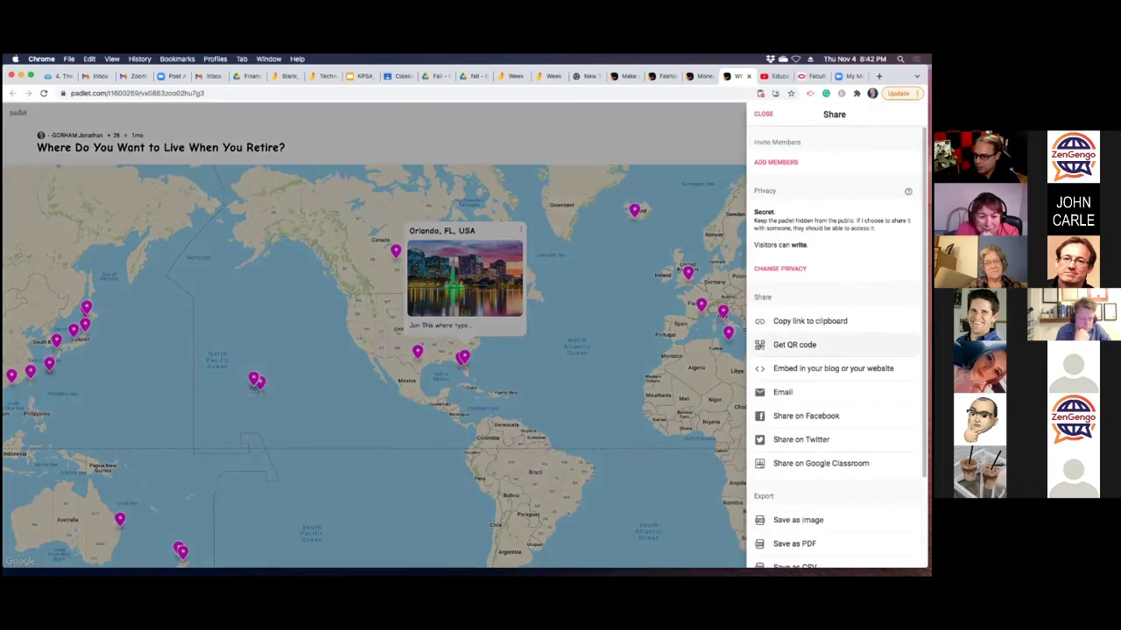
pyautogui.click(810, 320)
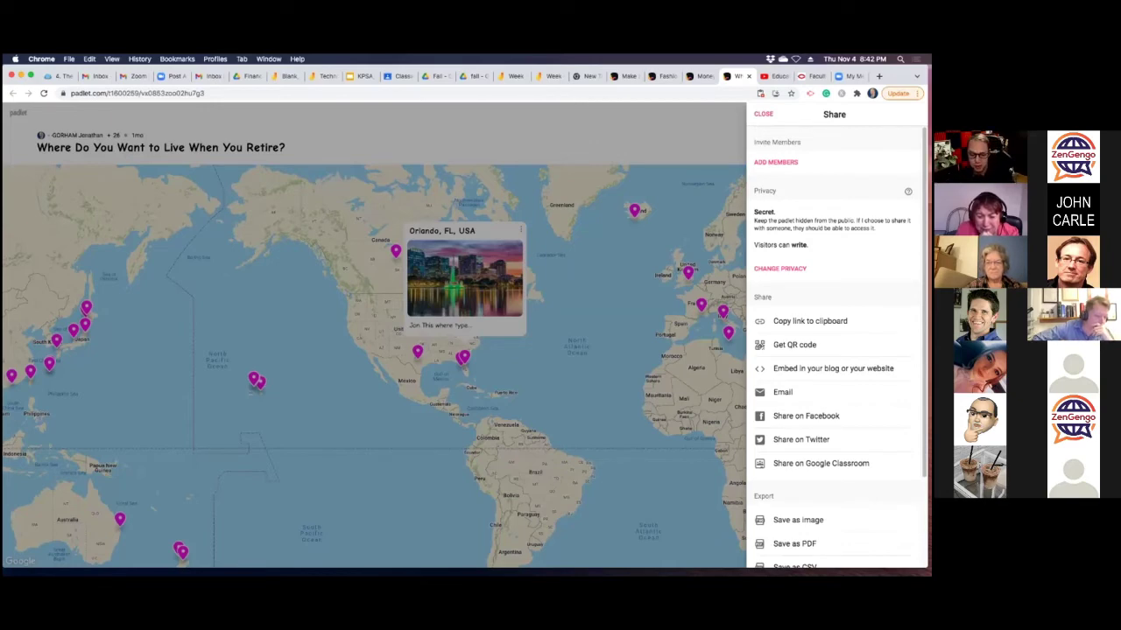
pyautogui.click(608, 274)
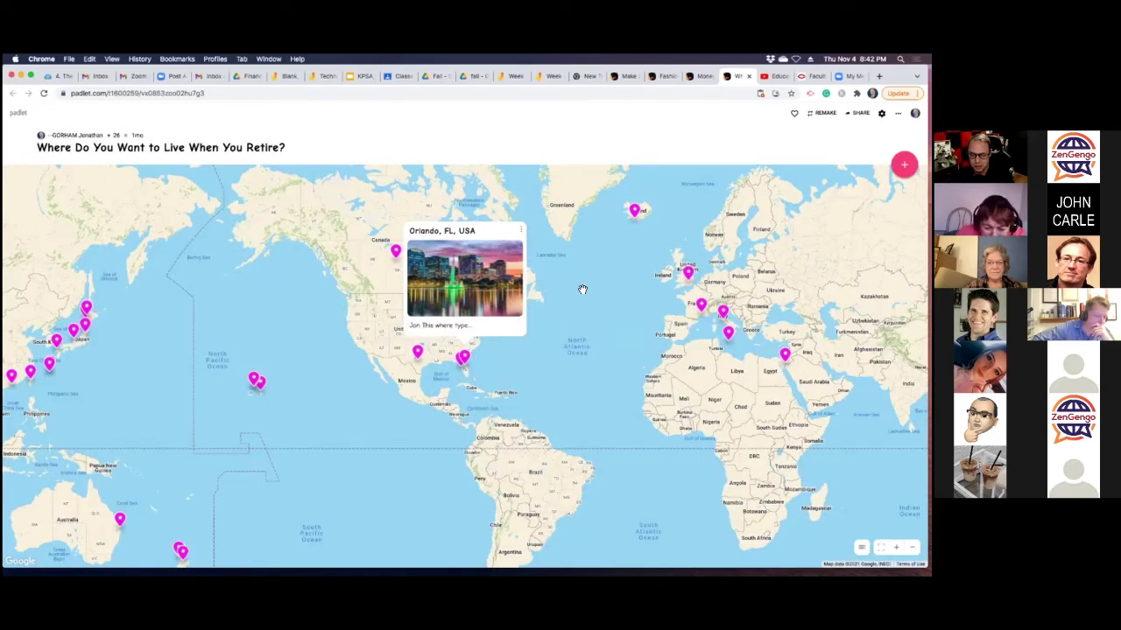
pyautogui.click(599, 313)
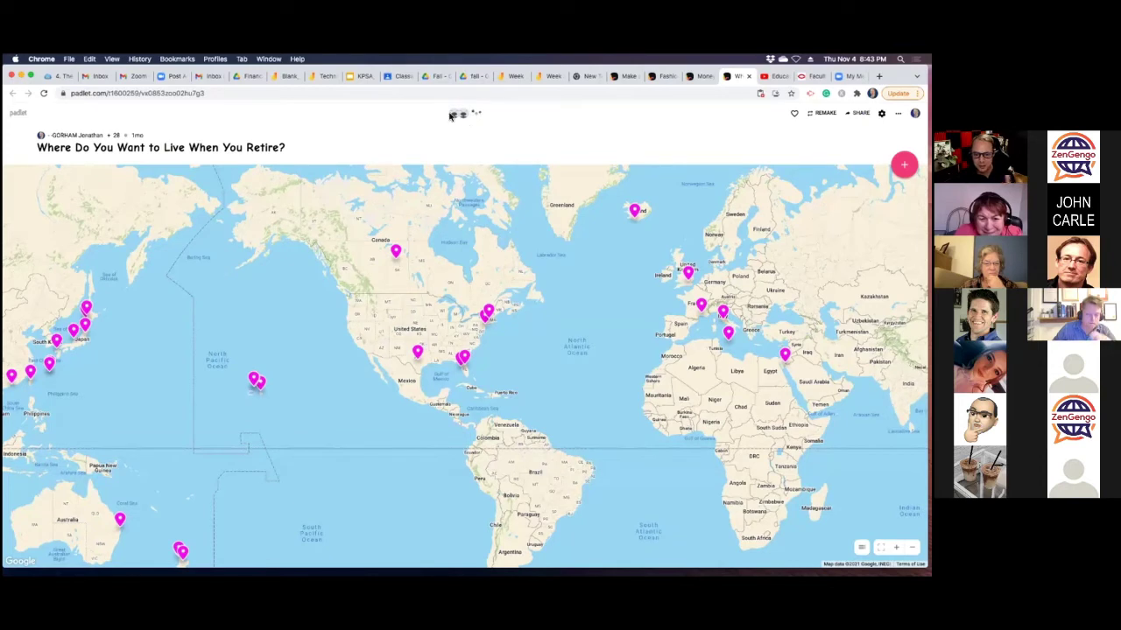
# Step: Go to the Blank_Jamboard board and dismiss the Present to a meeting options
pyautogui.click(289, 77)
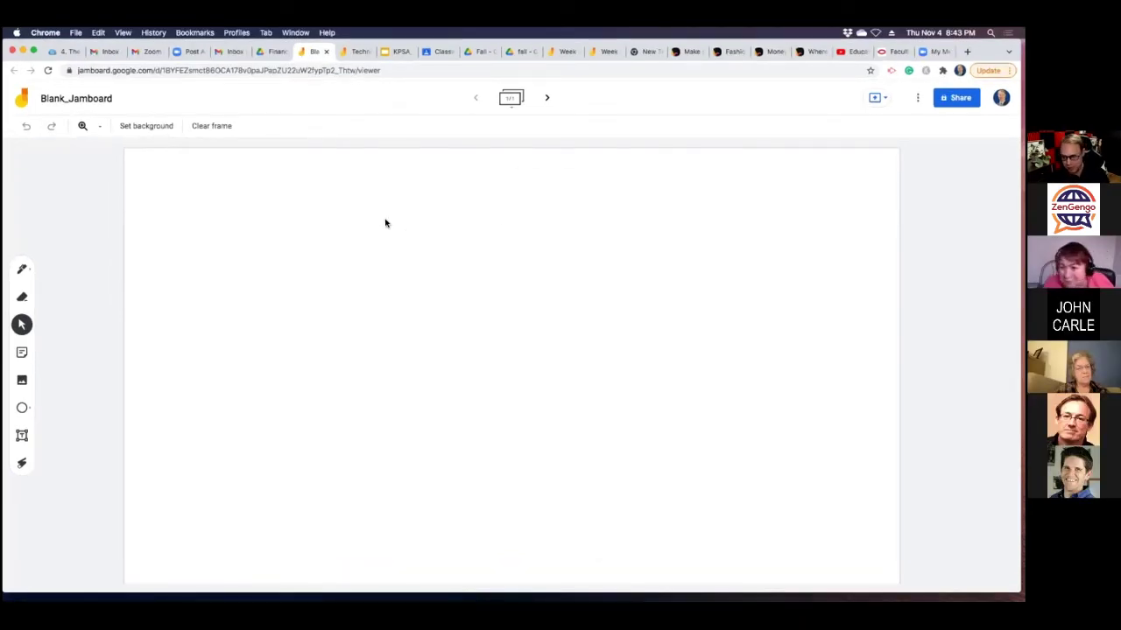
pyautogui.click(884, 102)
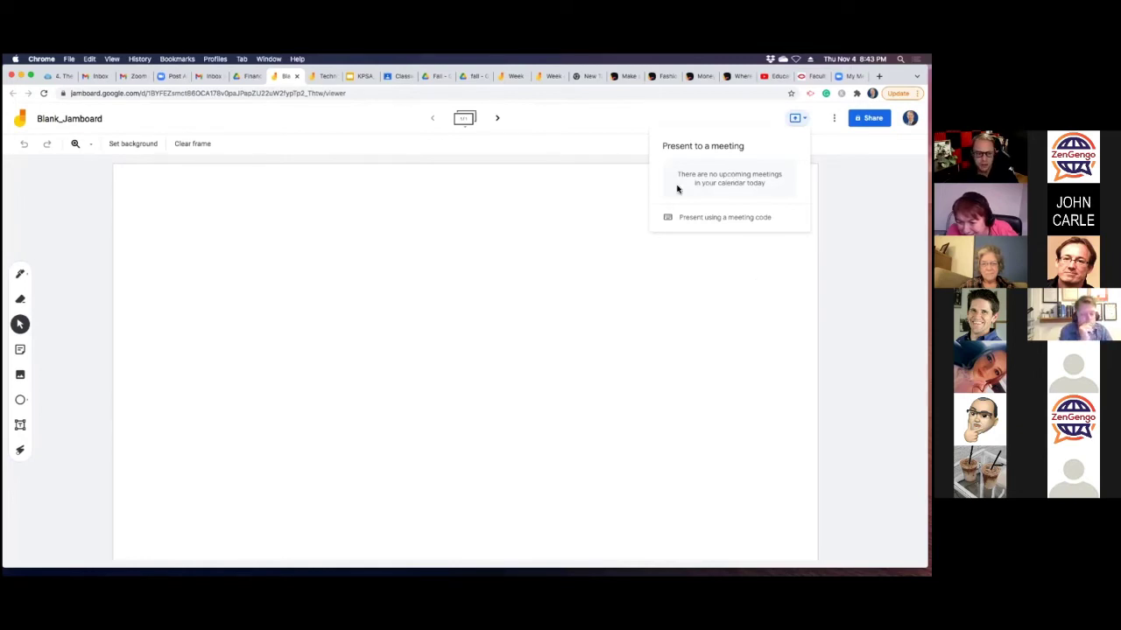
pyautogui.click(615, 203)
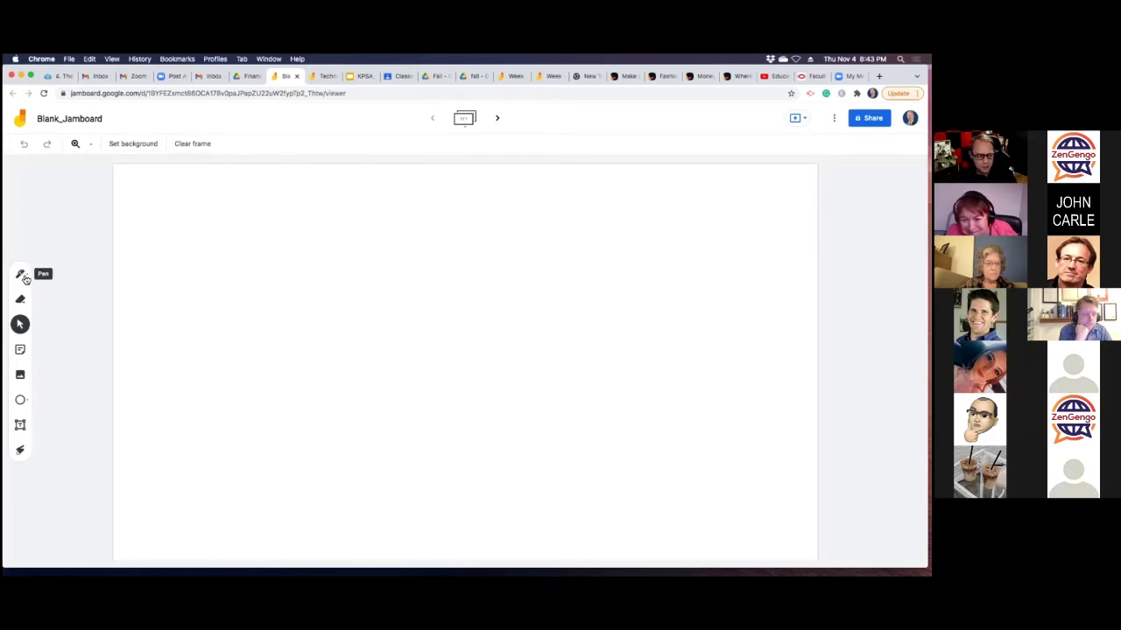
pyautogui.click(23, 275)
pyautogui.click(175, 255)
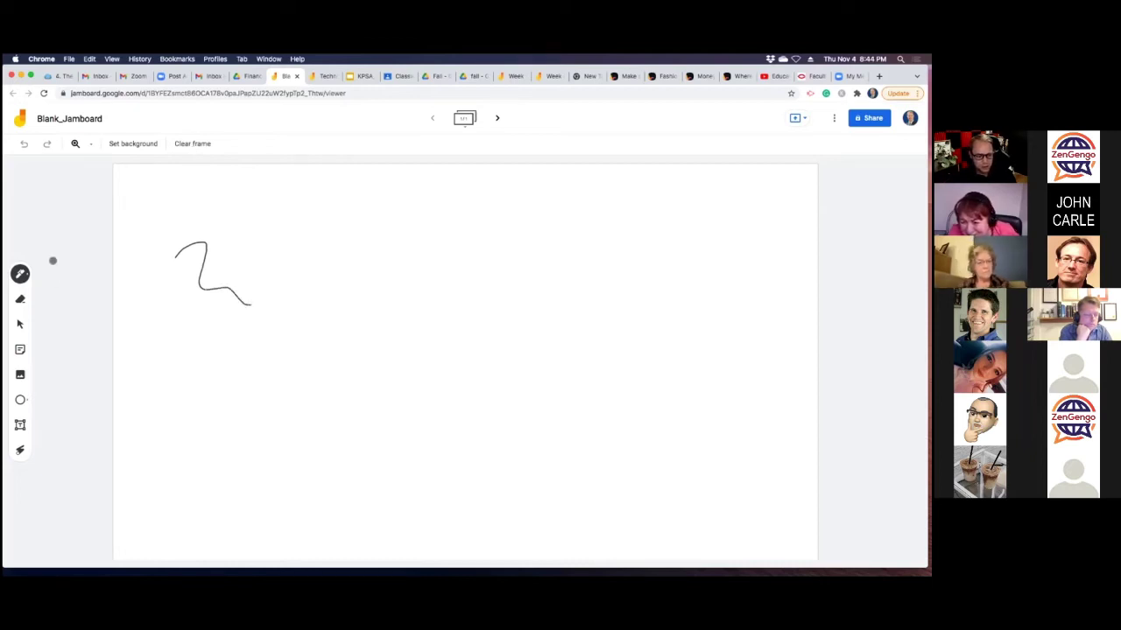
pyautogui.click(190, 143)
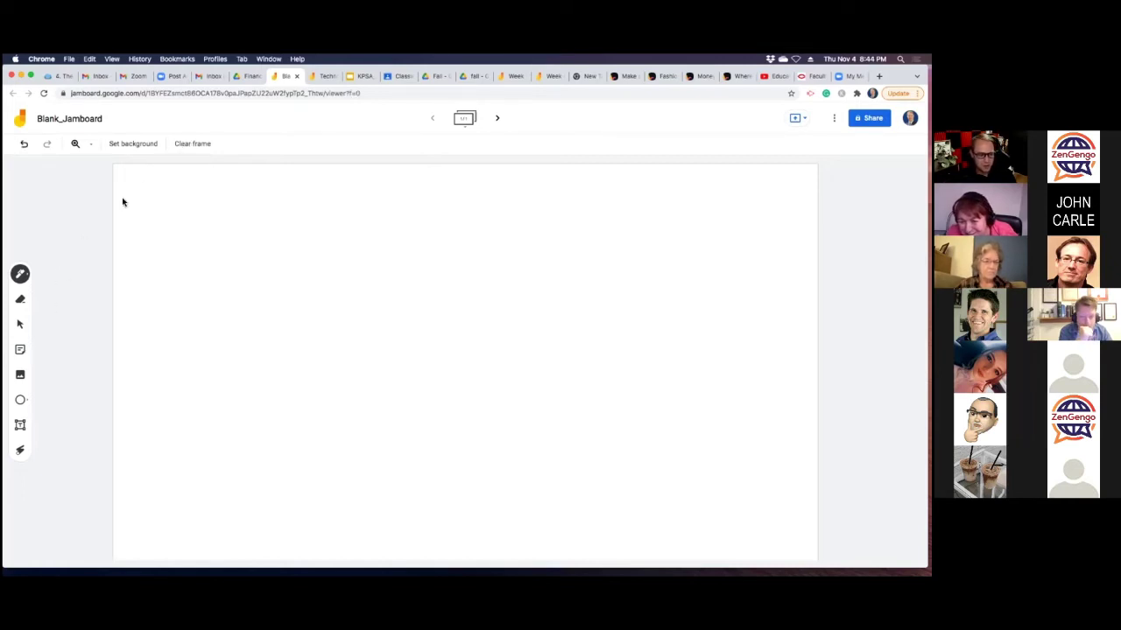
pyautogui.click(20, 301)
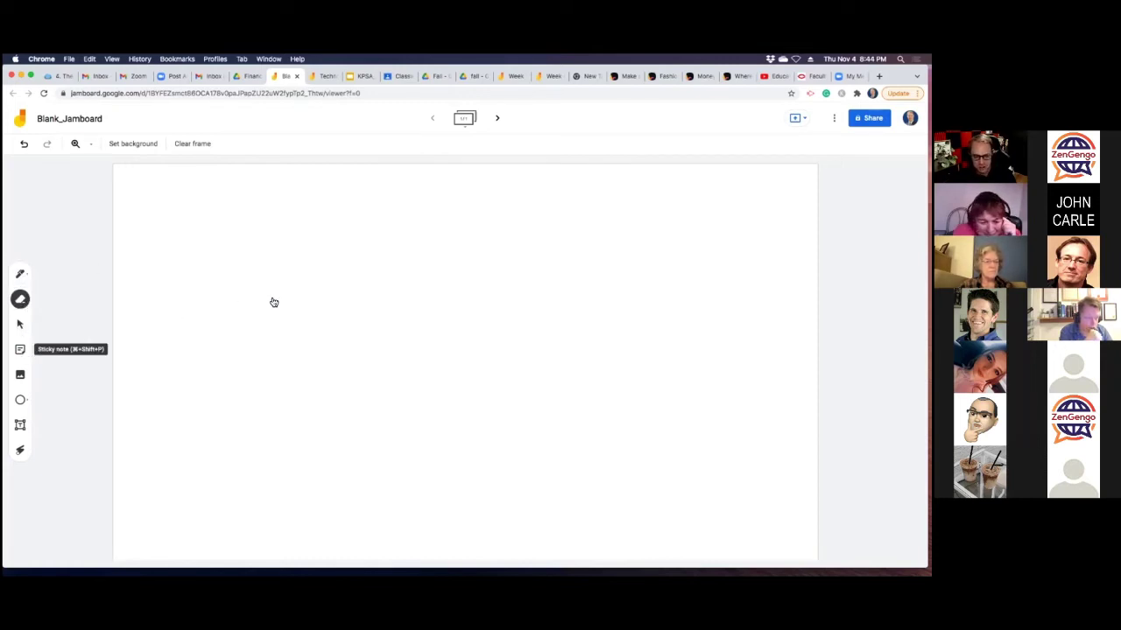
# Step: Add a sticky note reading 'Note as you type this how space you to type'
pyautogui.press('super+shift+p')
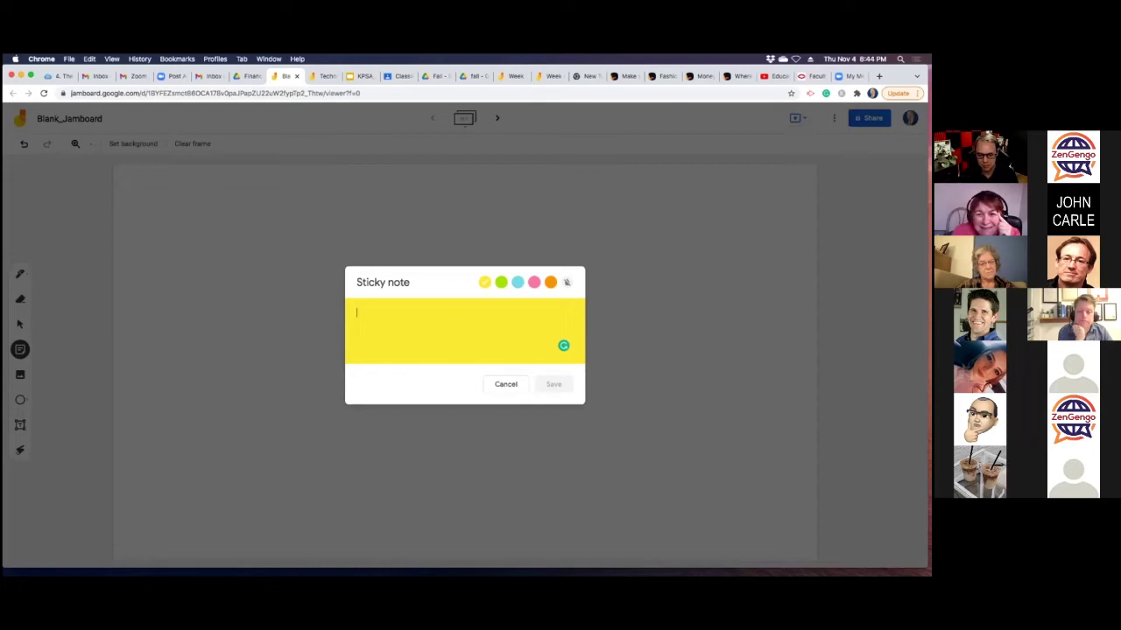
pyautogui.write('Note')
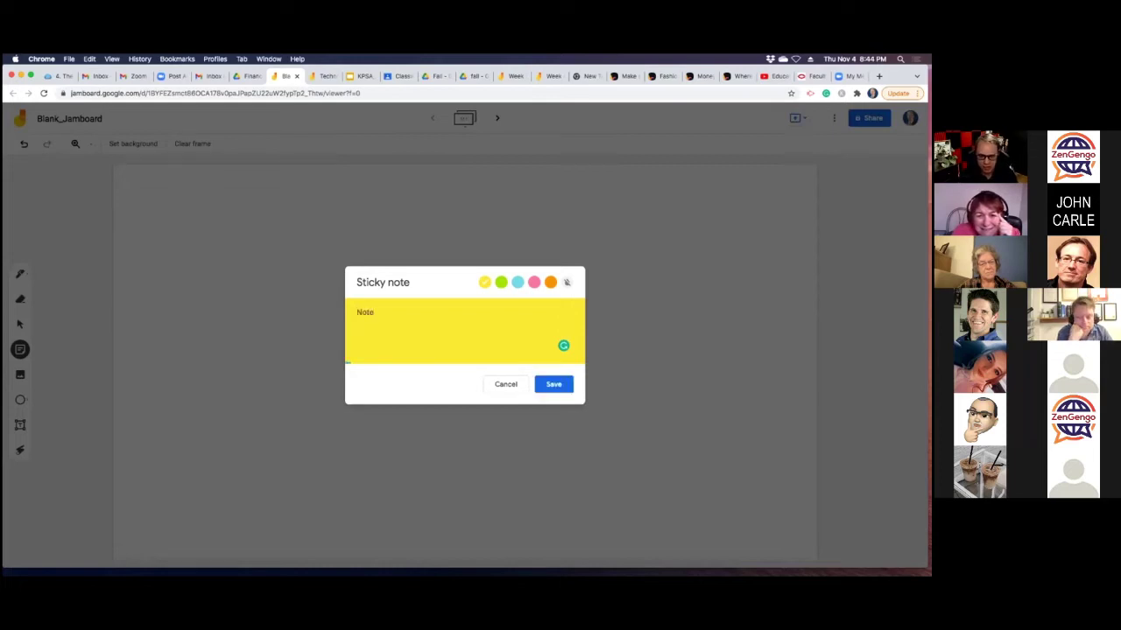
pyautogui.write(' as you type')
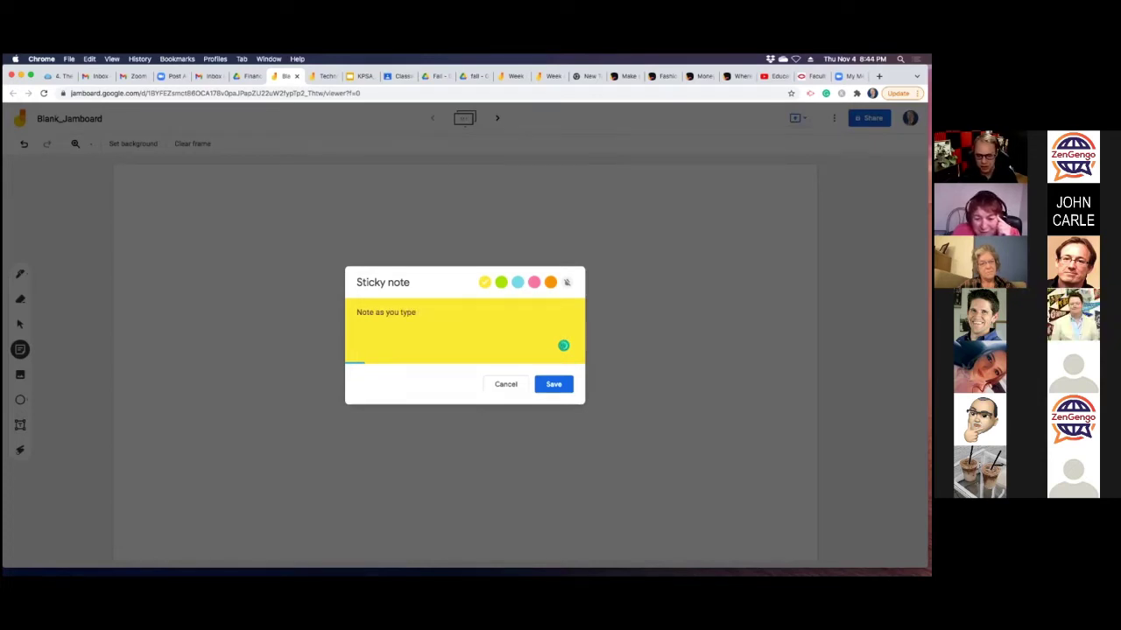
pyautogui.write('this how')
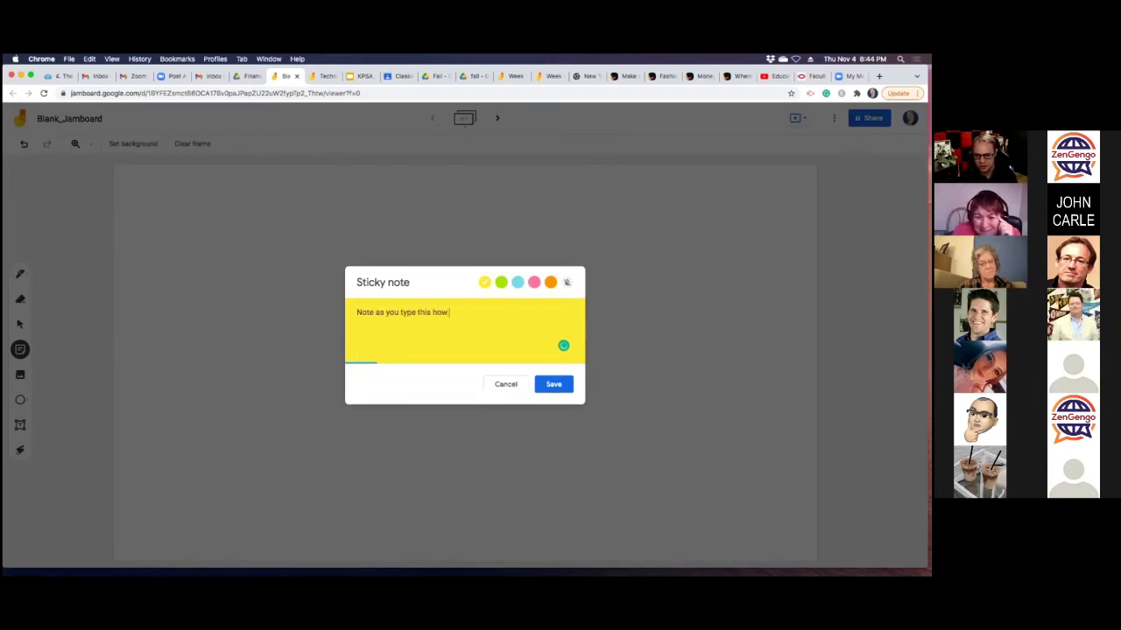
pyautogui.write(' space')
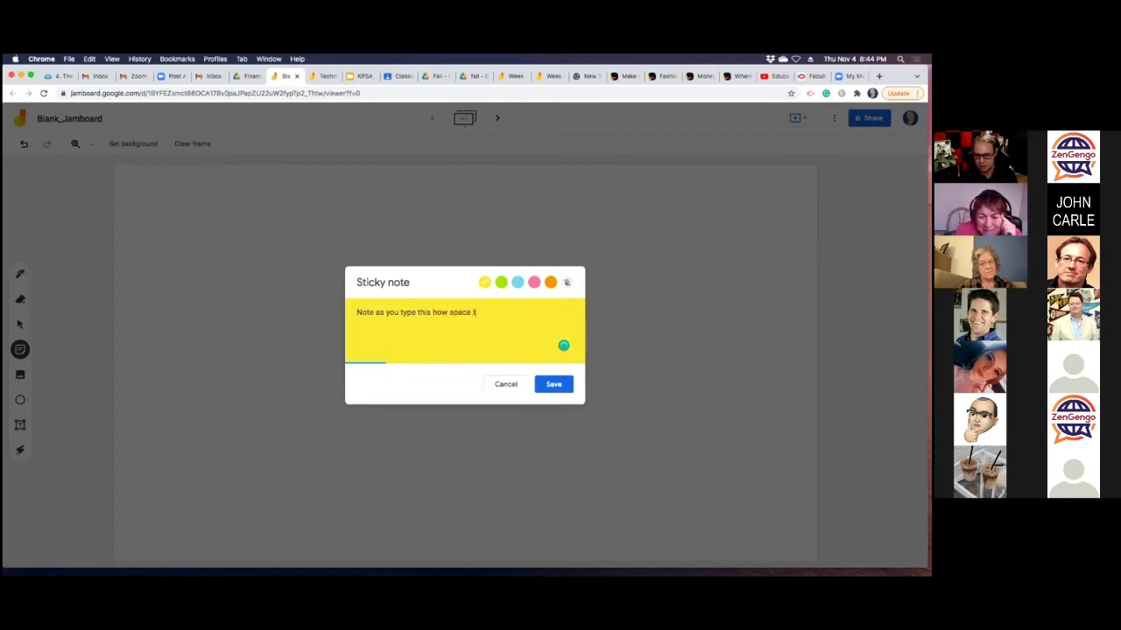
pyautogui.write(' you to type')
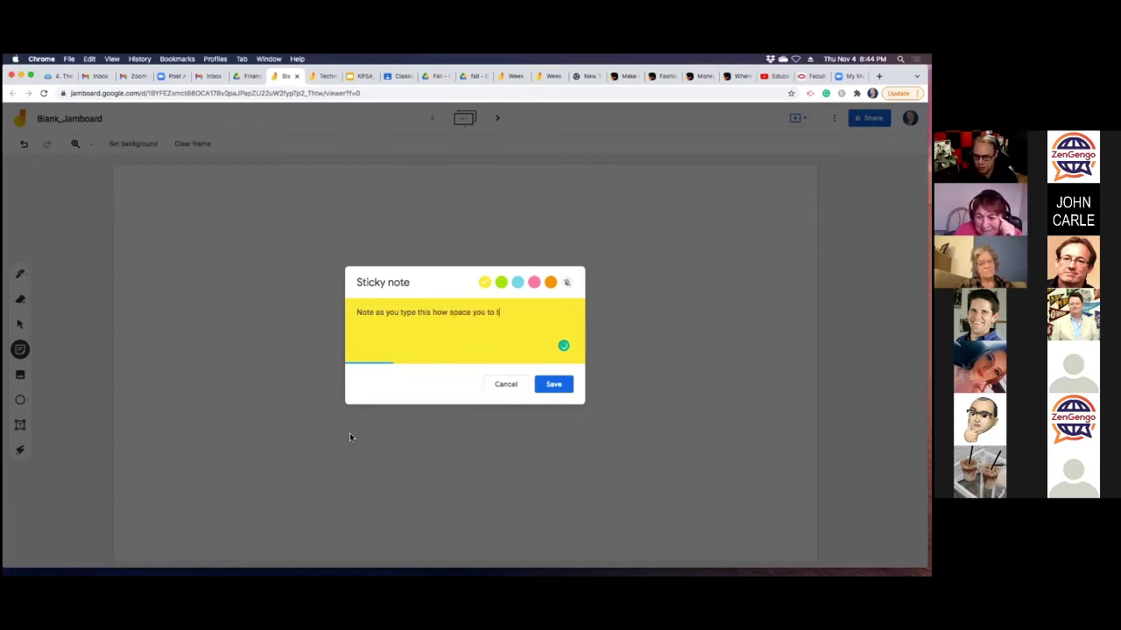
pyautogui.click(545, 389)
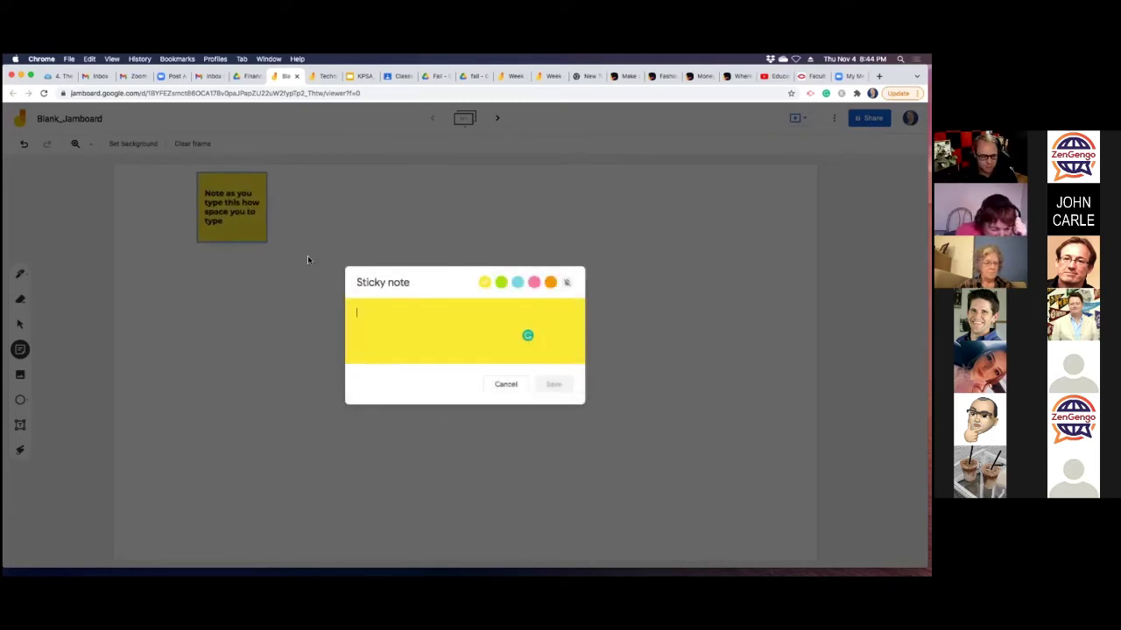
pyautogui.click(504, 385)
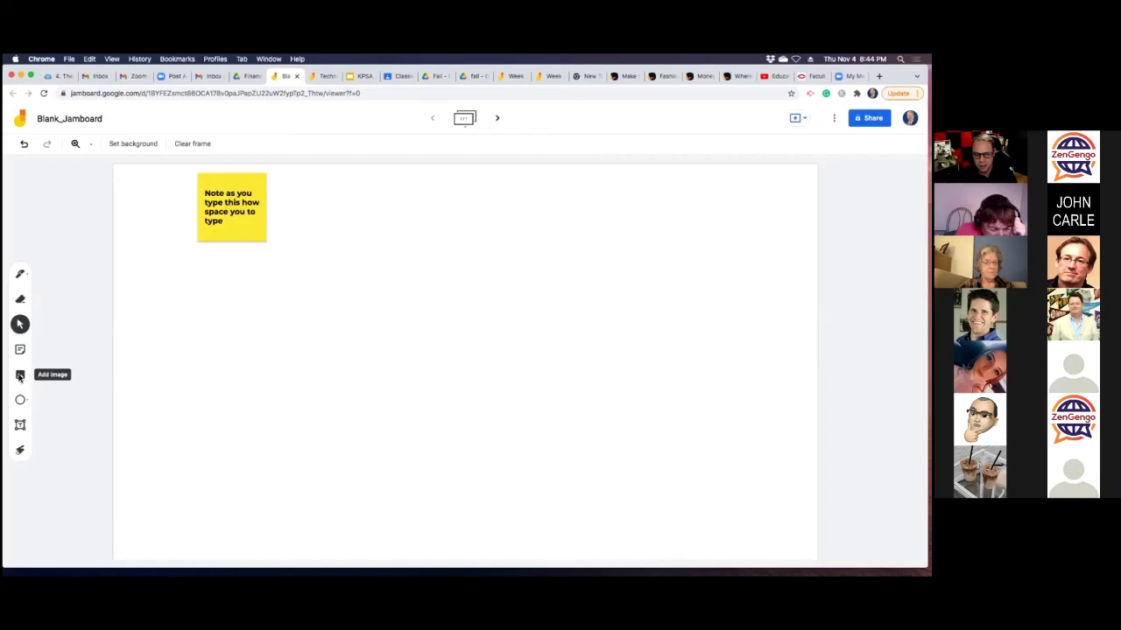
# Step: Insert the Universal globe photo from a Google image search for 'orlando florida'
pyautogui.click(20, 376)
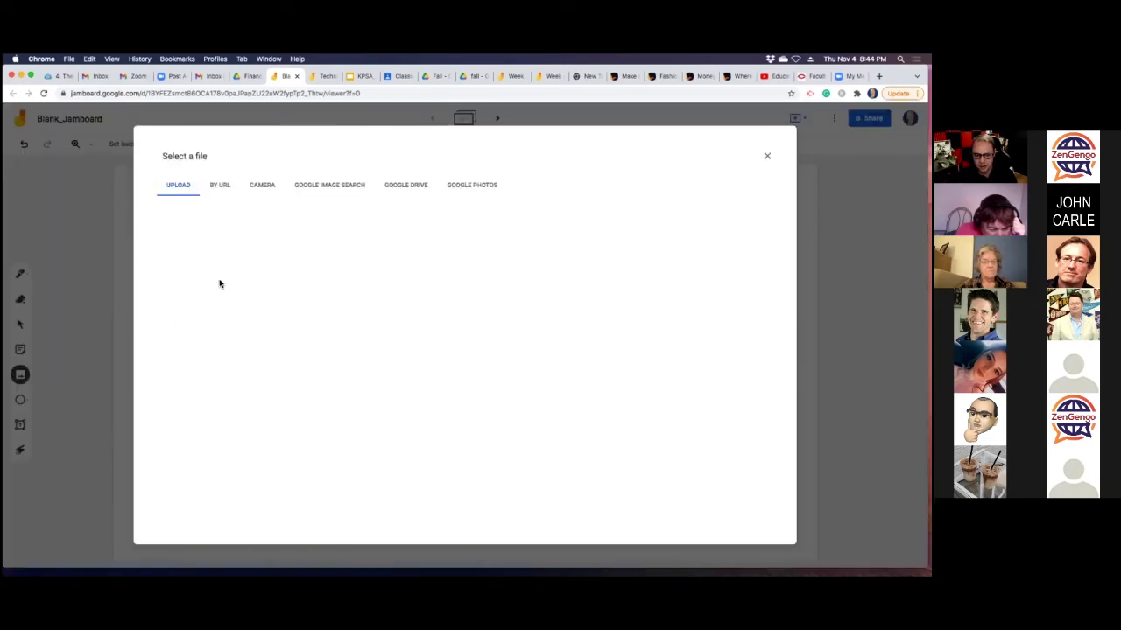
pyautogui.click(333, 187)
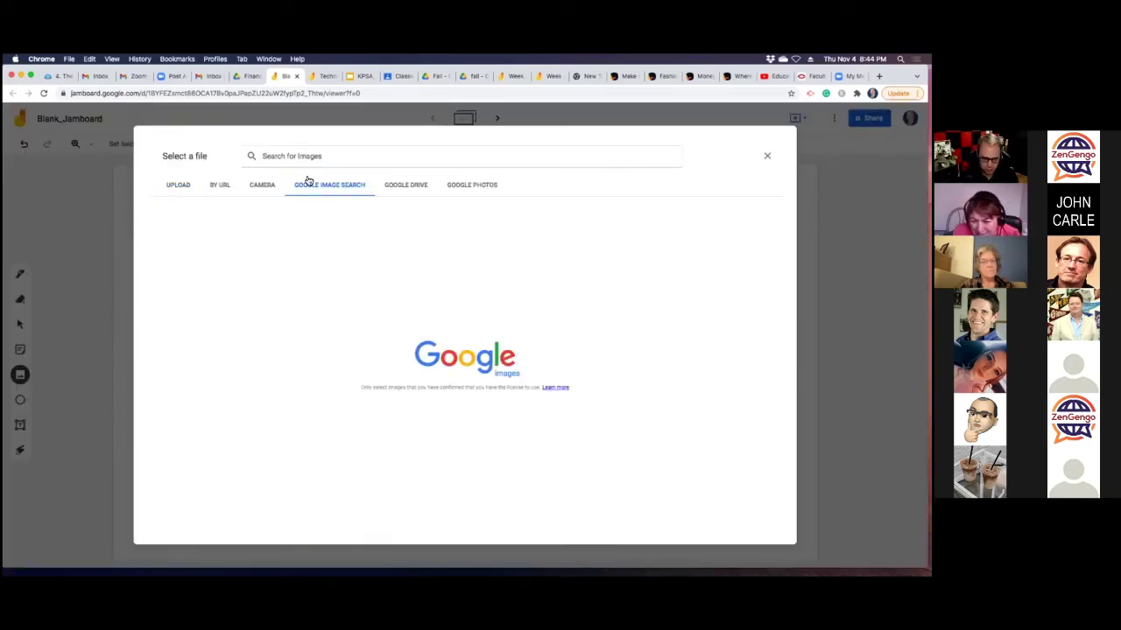
pyautogui.write('o')
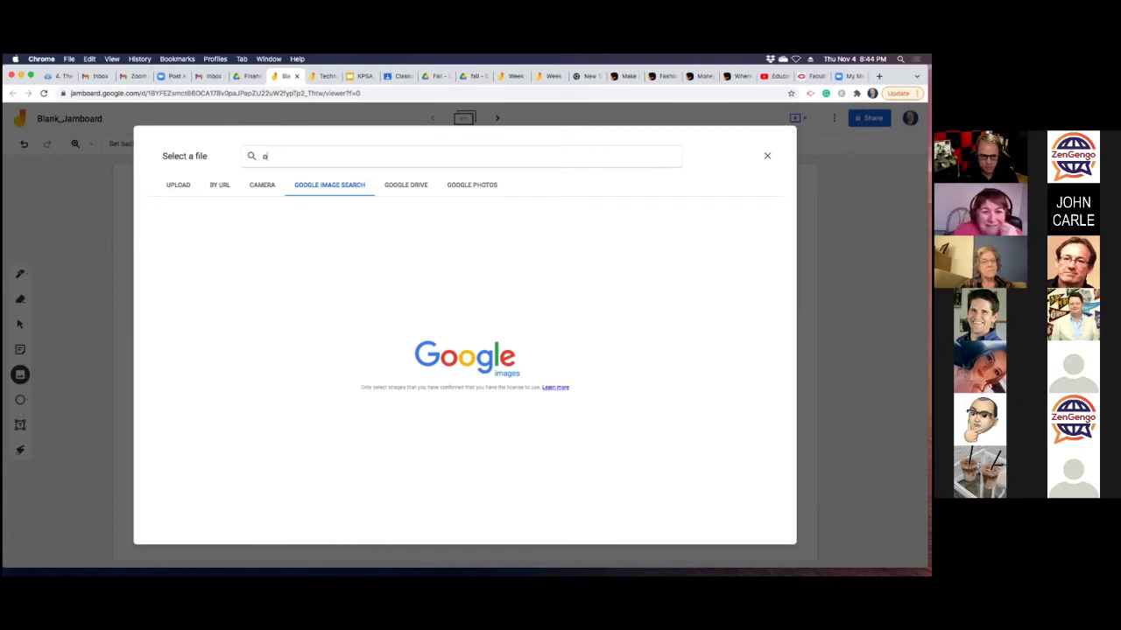
pyautogui.write('rl')
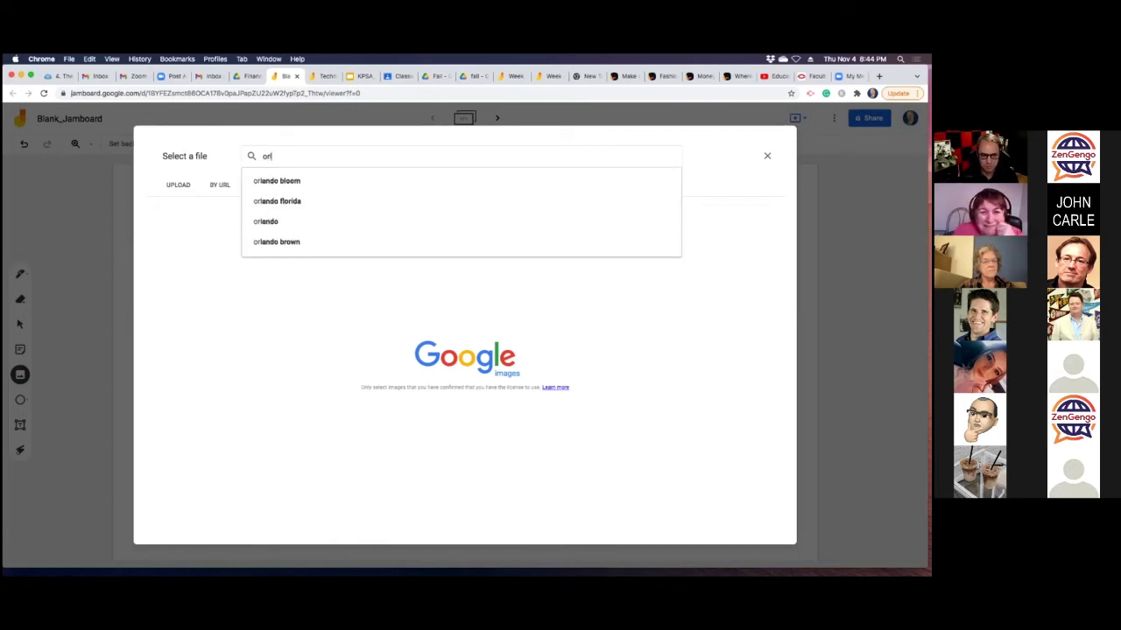
pyautogui.write('ando ')
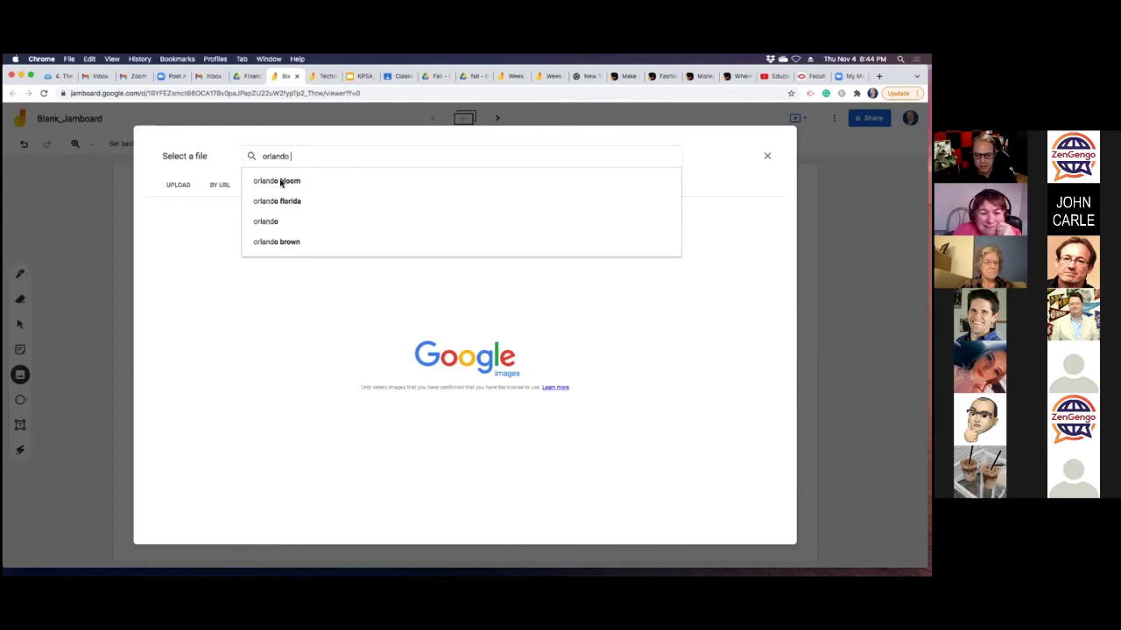
pyautogui.write('flo')
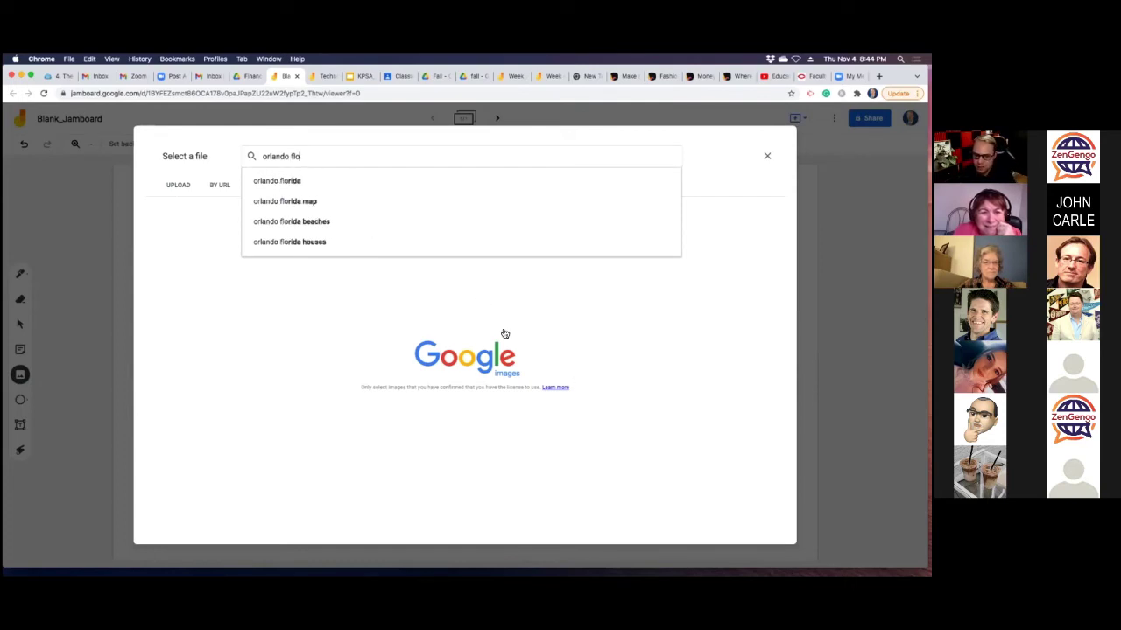
pyautogui.press('Return')
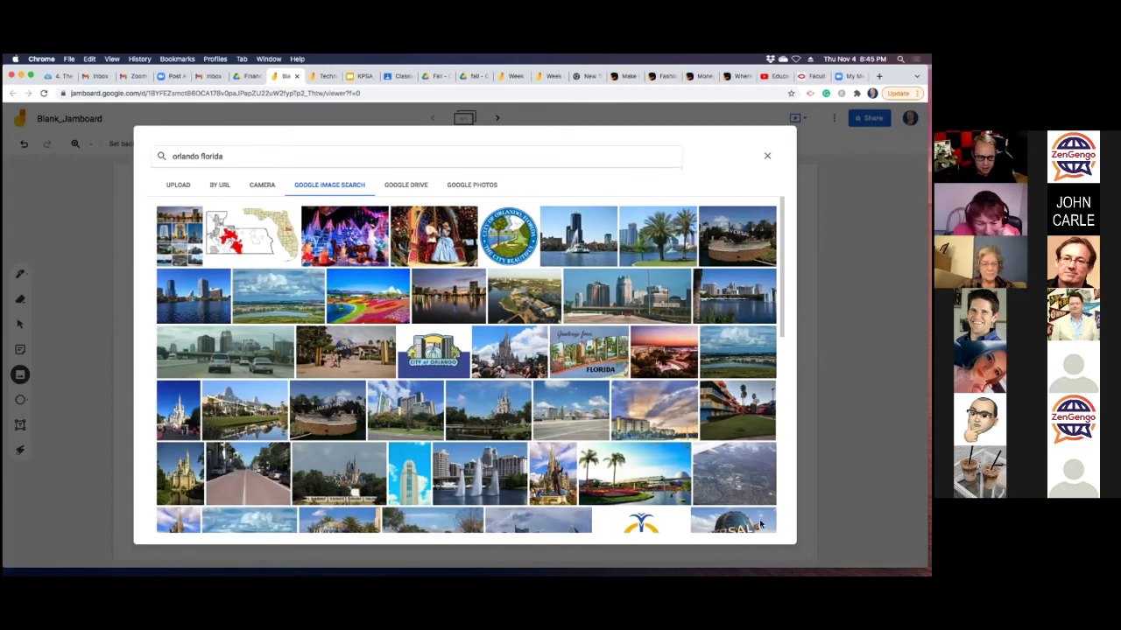
pyautogui.click(759, 523)
pyautogui.doubleClick(506, 394)
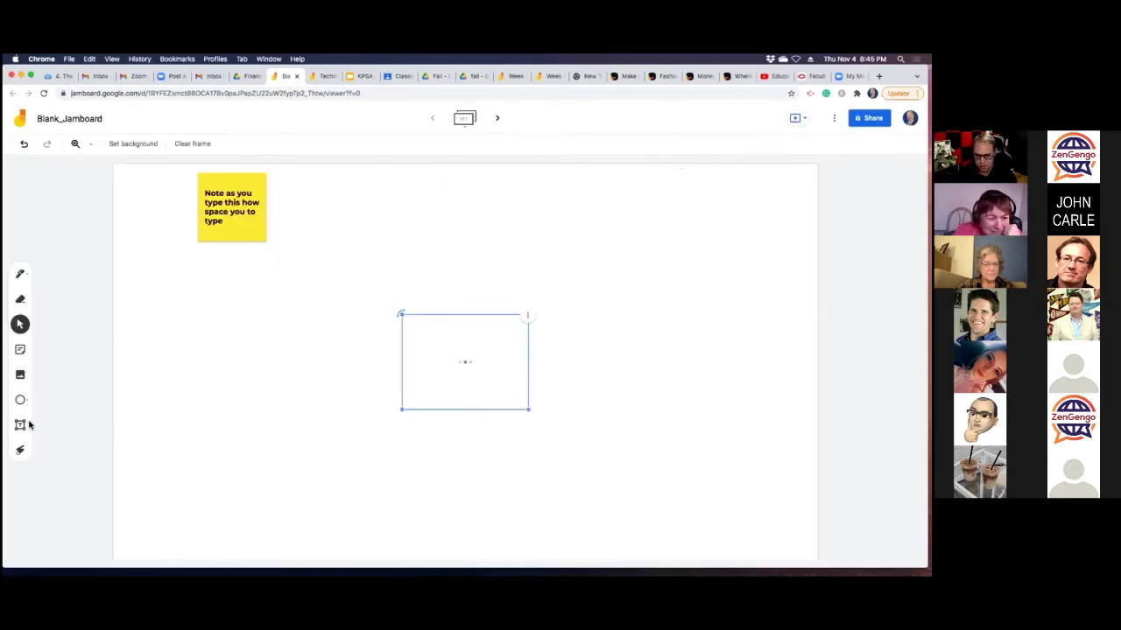
# Step: Caption the photo with a 'Here is where you type' text box, then move to the next tab
pyautogui.click(426, 427)
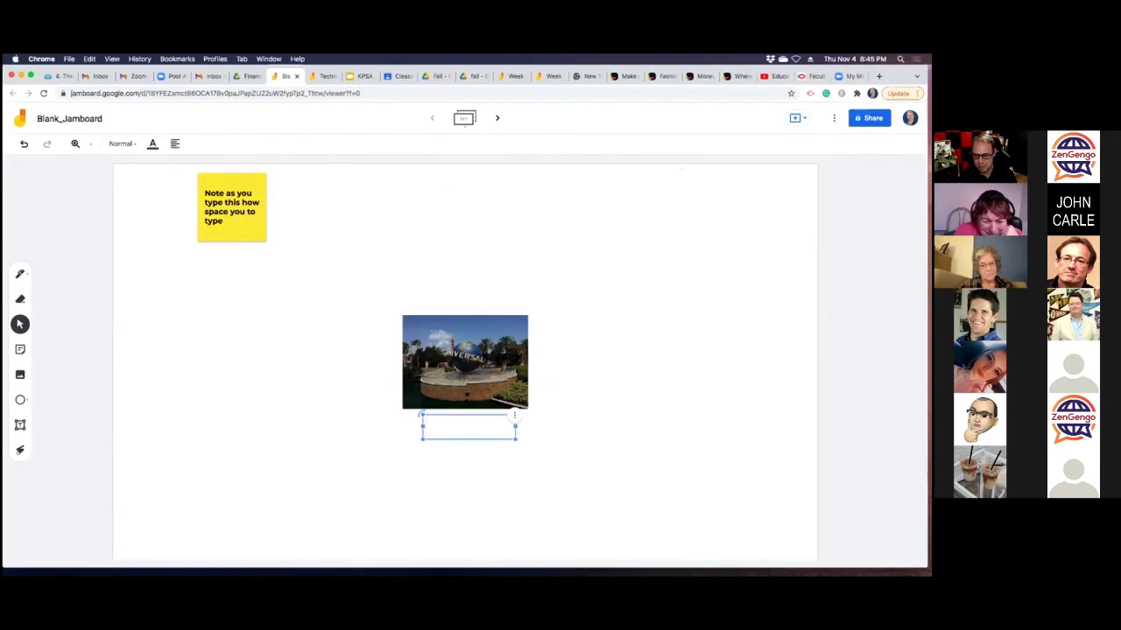
pyautogui.write('Here is wher')
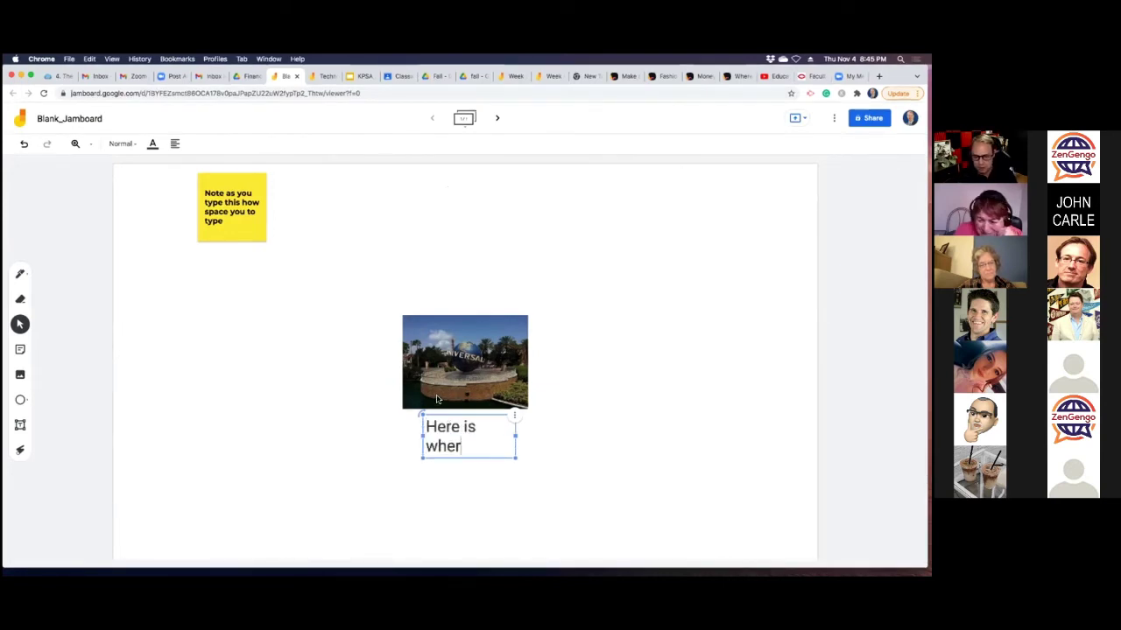
pyautogui.write('e you type')
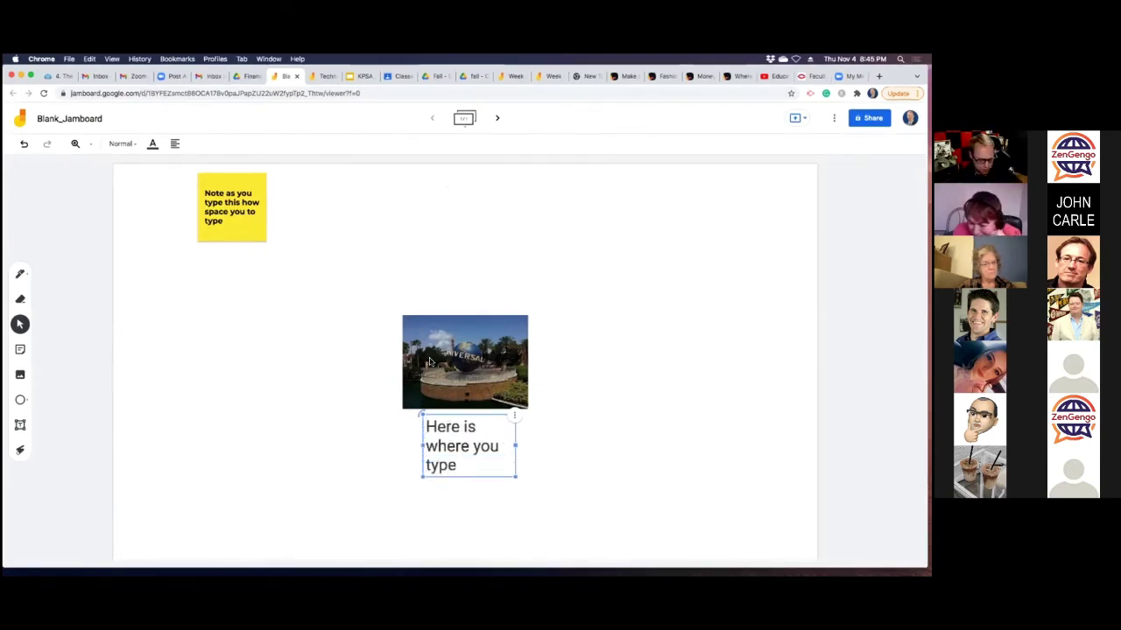
pyautogui.click(210, 391)
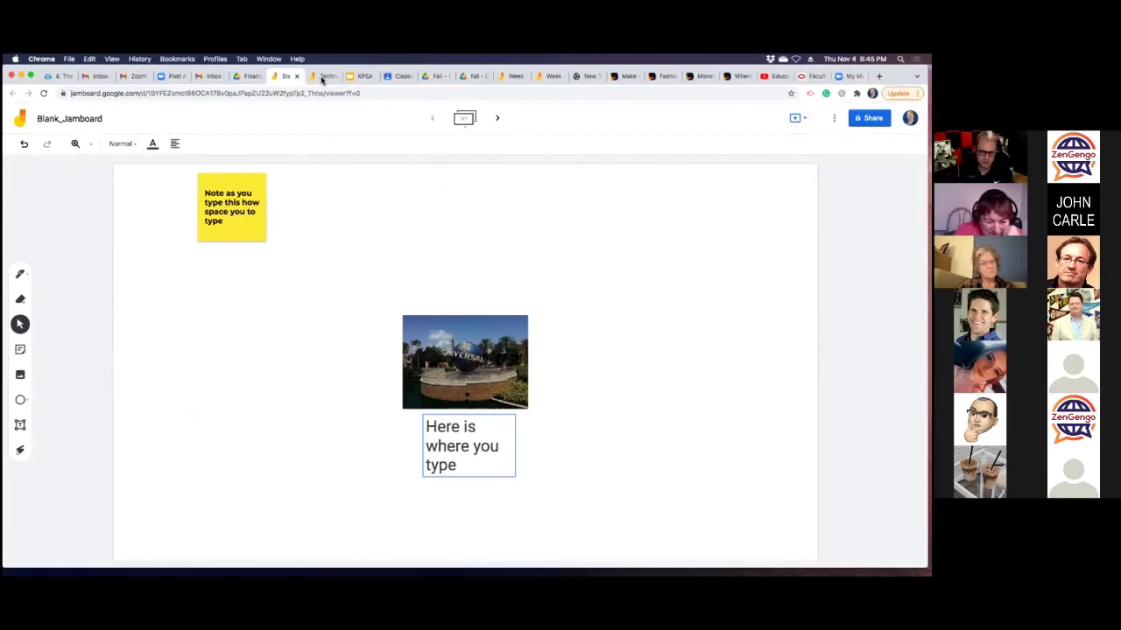
pyautogui.hotkey('ctrl', 'Tab')
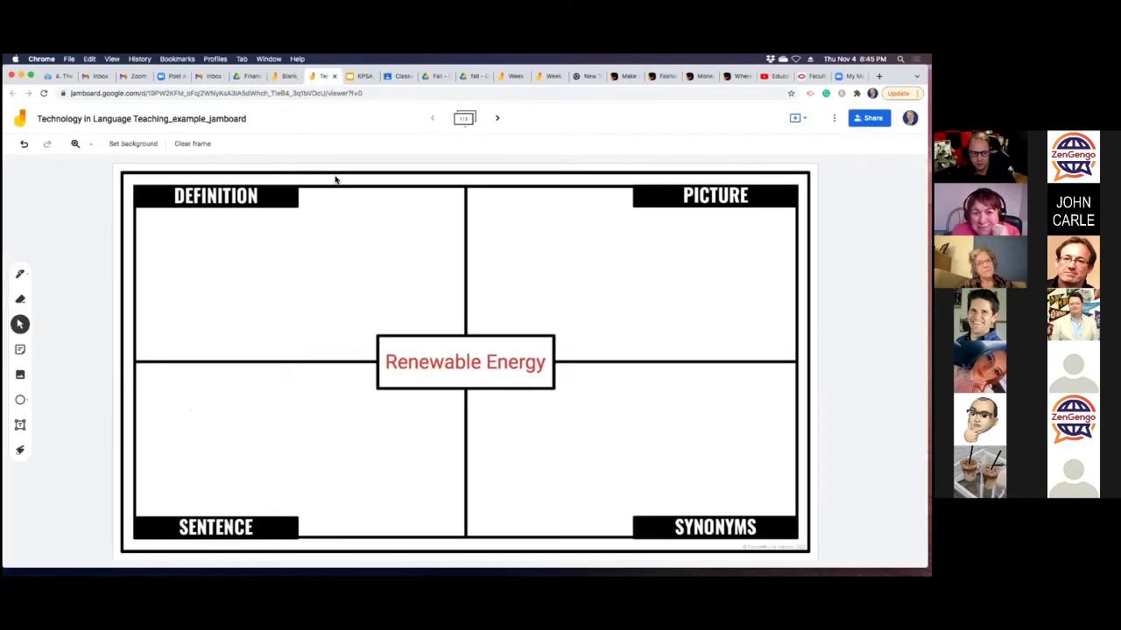